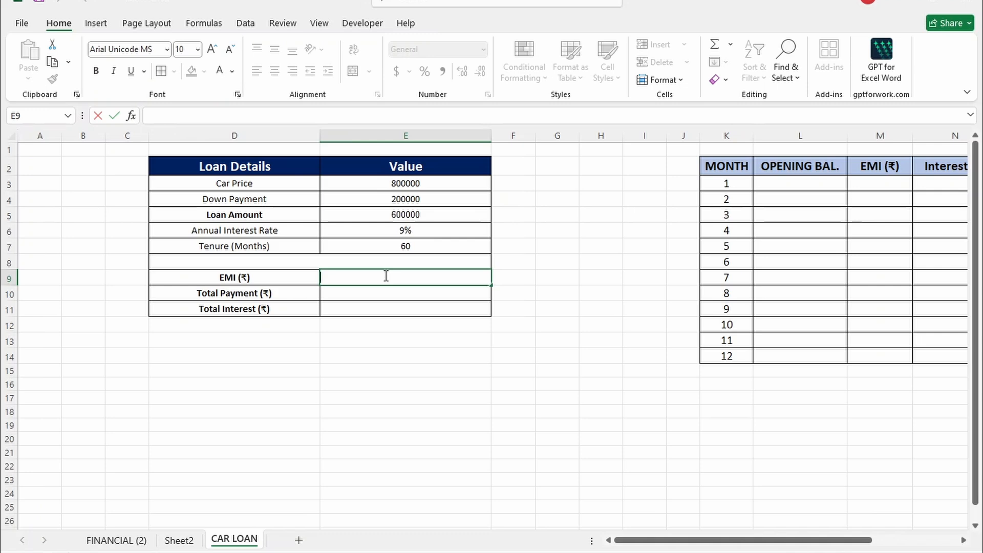
{"action": "key", "text": "Escape"}
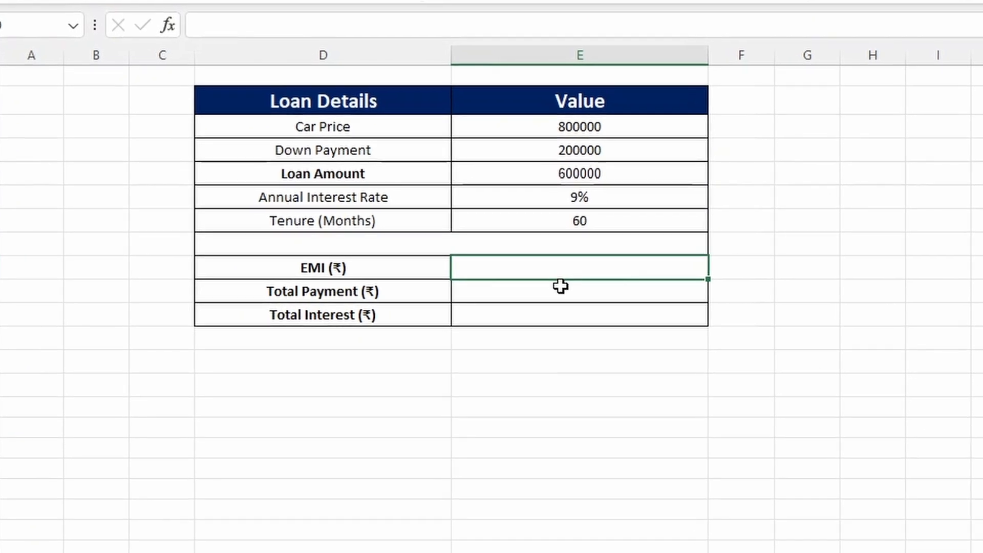
{"action": "left_click", "coordinate": [573, 290]}
{"action": "left_click", "coordinate": [606, 266]}
{"action": "left_click", "coordinate": [593, 322]}
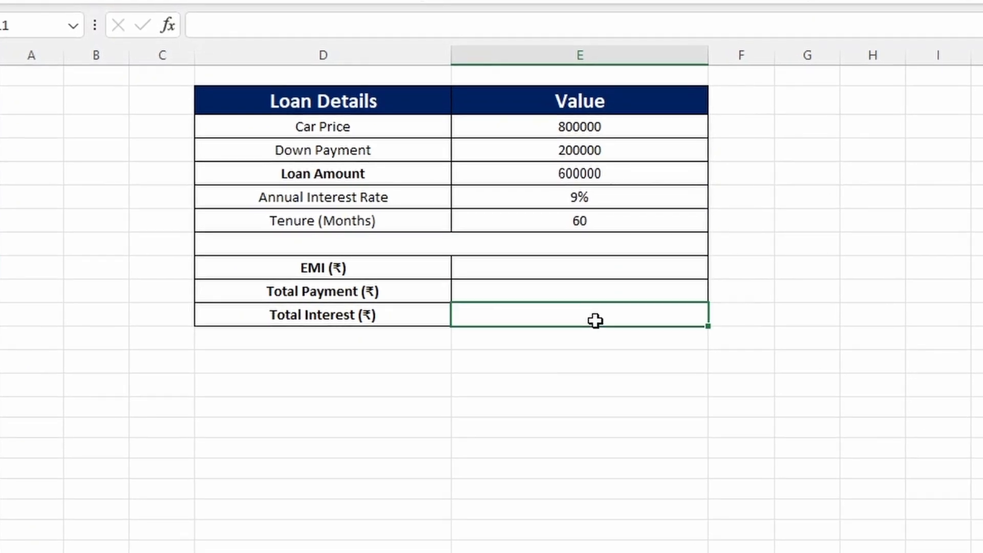
{"action": "left_click", "coordinate": [606, 262]}
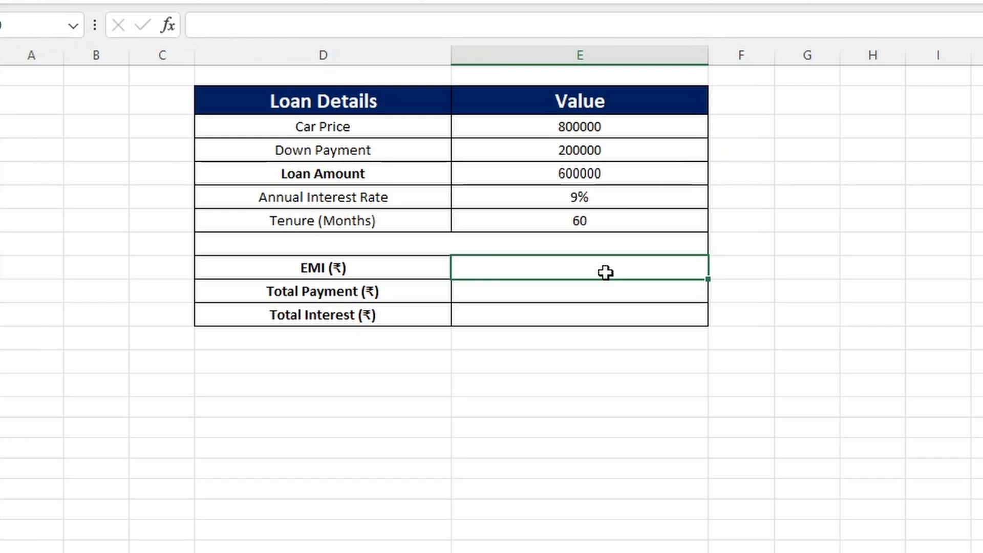
{"action": "left_click", "coordinate": [661, 129]}
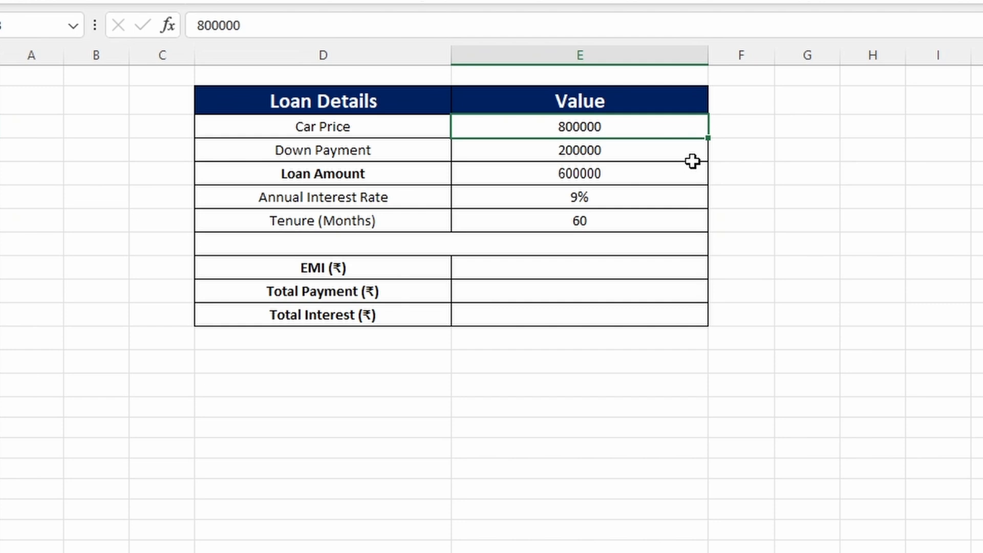
{"action": "left_click", "coordinate": [691, 160]}
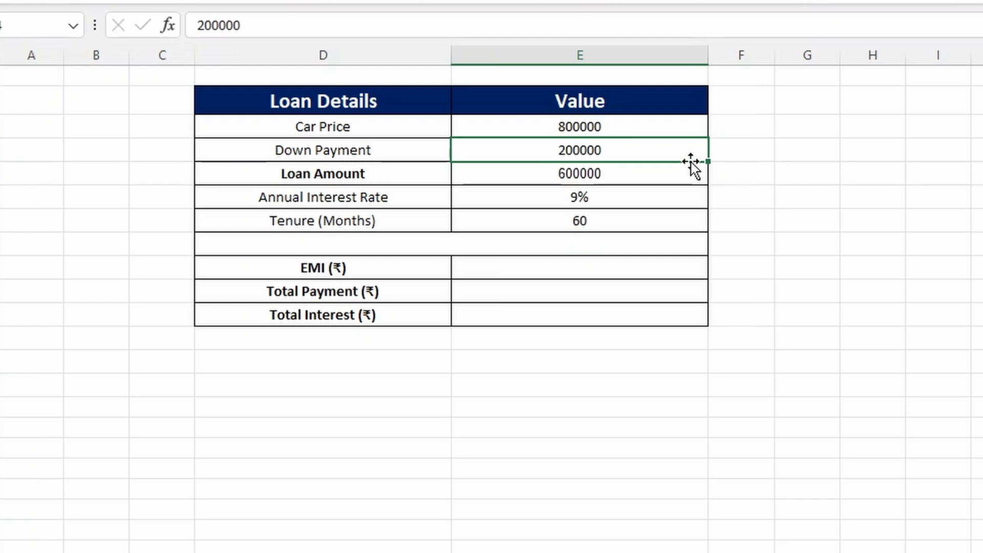
Calculate the loan amount in E5 as car price minus down payment with the formula =E3-E4
{"action": "key", "text": "Down"}
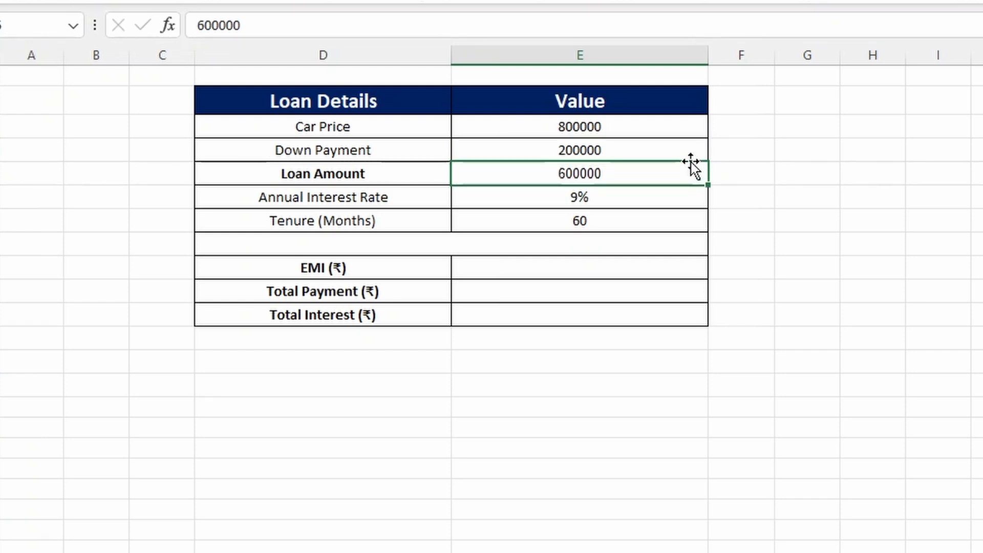
{"action": "type", "text": "="}
{"action": "left_click", "coordinate": [640, 122]}
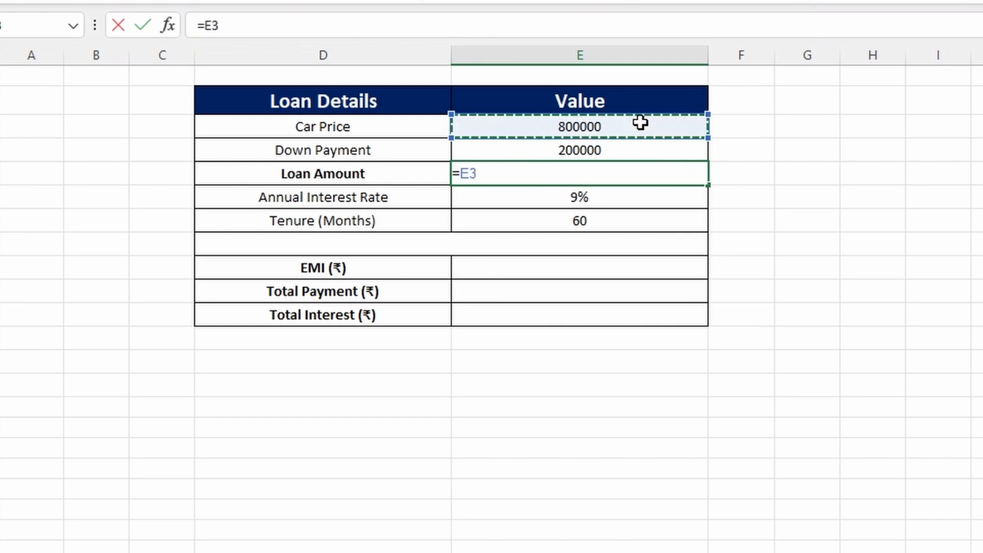
{"action": "type", "text": "-"}
{"action": "left_click", "coordinate": [581, 151]}
{"action": "key", "text": "Return"}
Enter the loan amount in E5 as the fixed value 600000 instead of a formula
{"action": "left_click", "coordinate": [618, 174]}
{"action": "type", "text": "600000"}
{"action": "key", "text": "Return"}
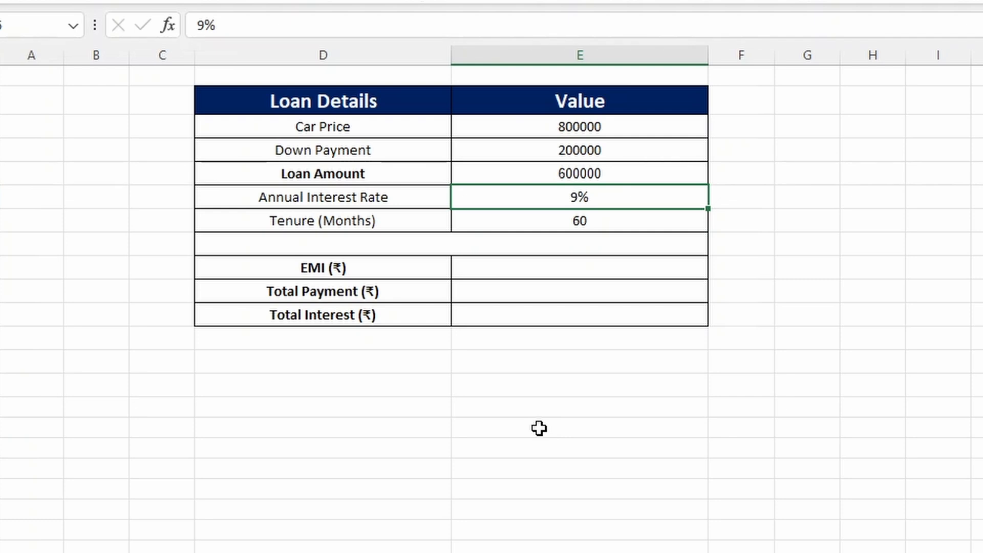
Set the tenure in the loan details table to 36 months
{"action": "key", "text": "Down"}
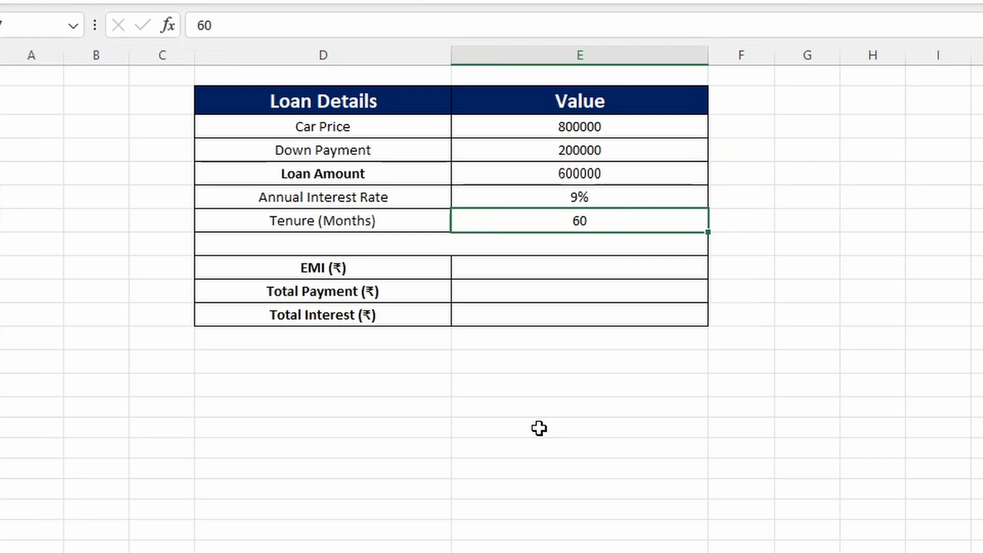
{"action": "type", "text": "36"}
{"action": "key", "text": "Return"}
Set the tenure in the loan details table to 48 months
{"action": "key", "text": "Up"}
{"action": "key", "text": "F2"}
{"action": "key", "text": "BackSpace"}
{"action": "key", "text": "BackSpace"}
{"action": "type", "text": "48"}
{"action": "key", "text": "Return"}
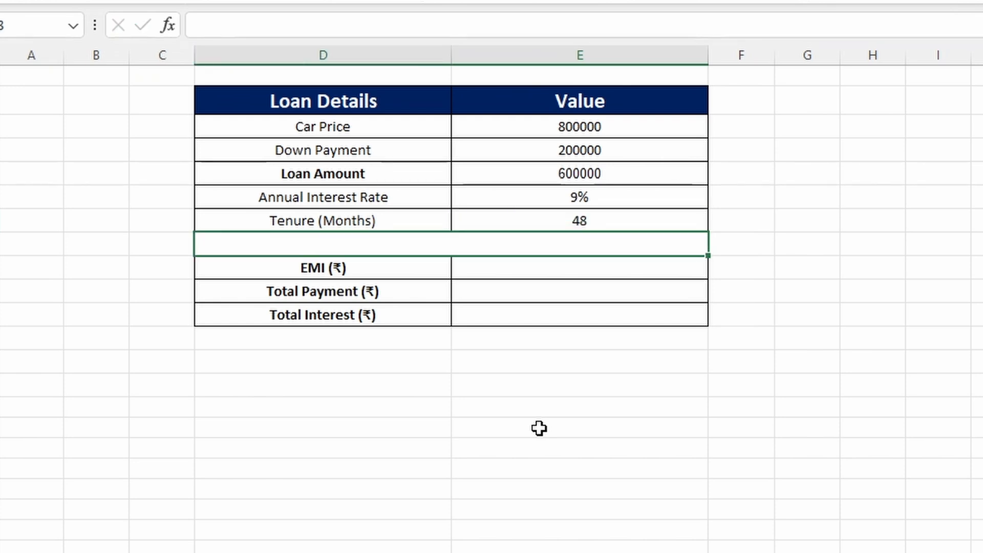
Calculate the EMI in E9 from the monthly rate, tenure and financed amount with the formula =PMT(E6/12,E7,-E3+E4)
{"action": "key", "text": "Down"}
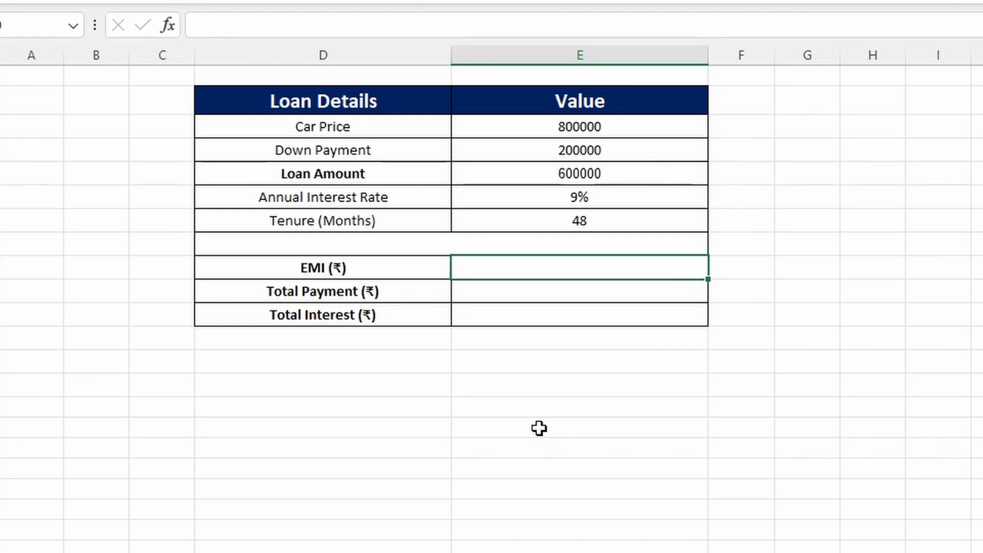
{"action": "type", "text": "=PMT("}
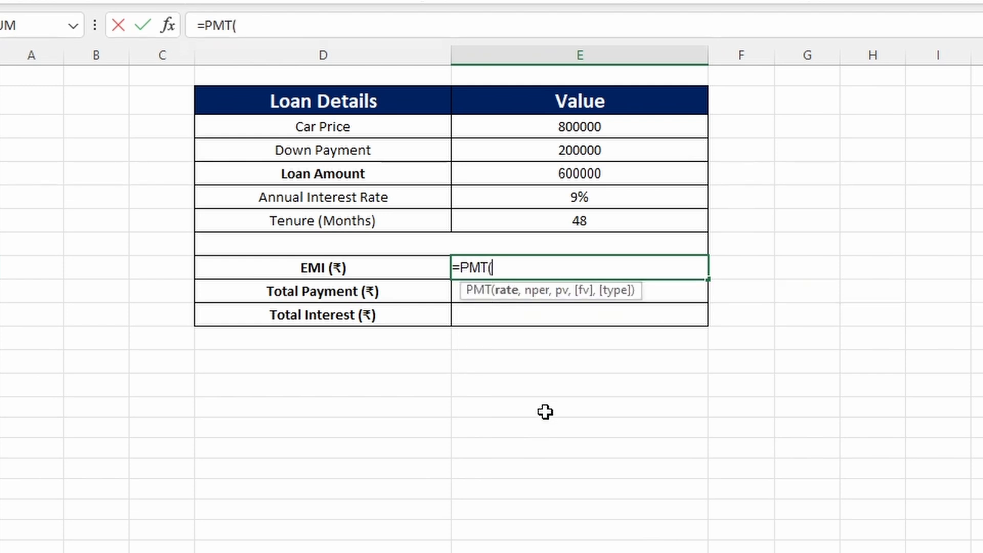
{"action": "left_click", "coordinate": [558, 197]}
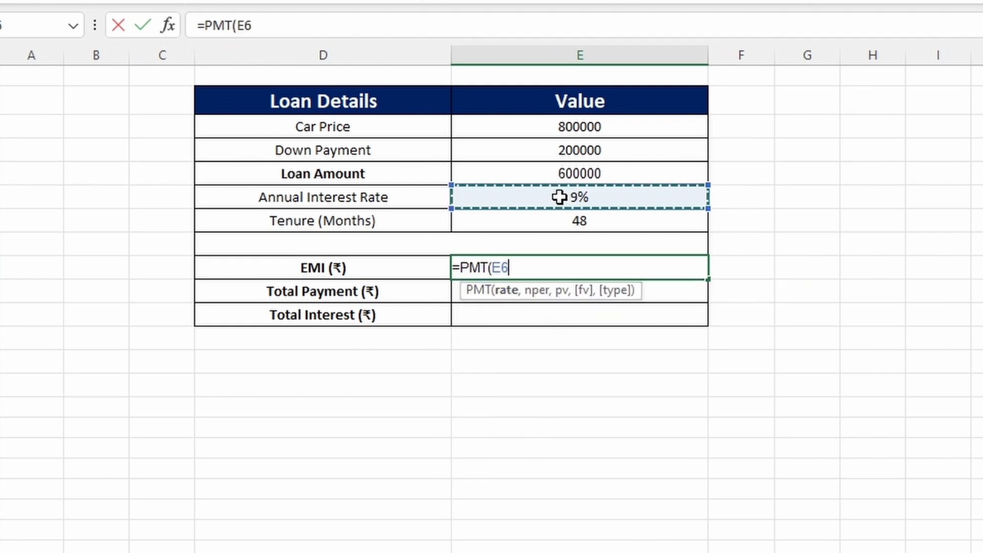
{"action": "type", "text": "/12,"}
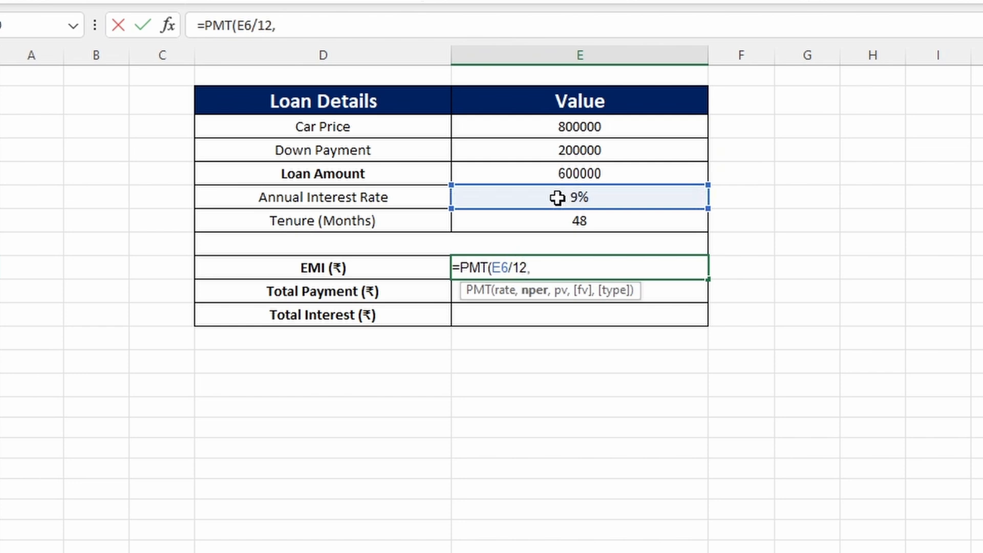
{"action": "left_click", "coordinate": [542, 221]}
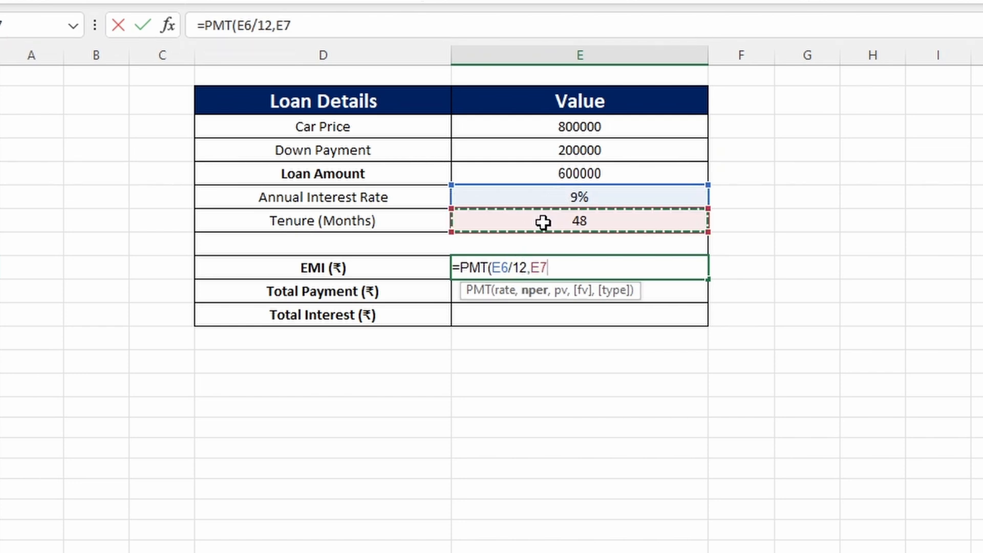
{"action": "type", "text": ",-"}
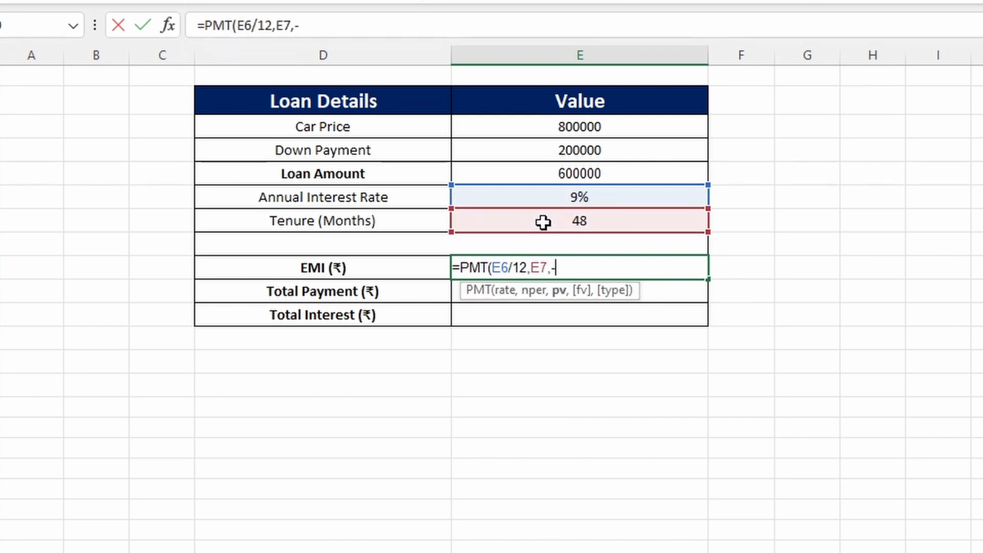
{"action": "left_click", "coordinate": [619, 124]}
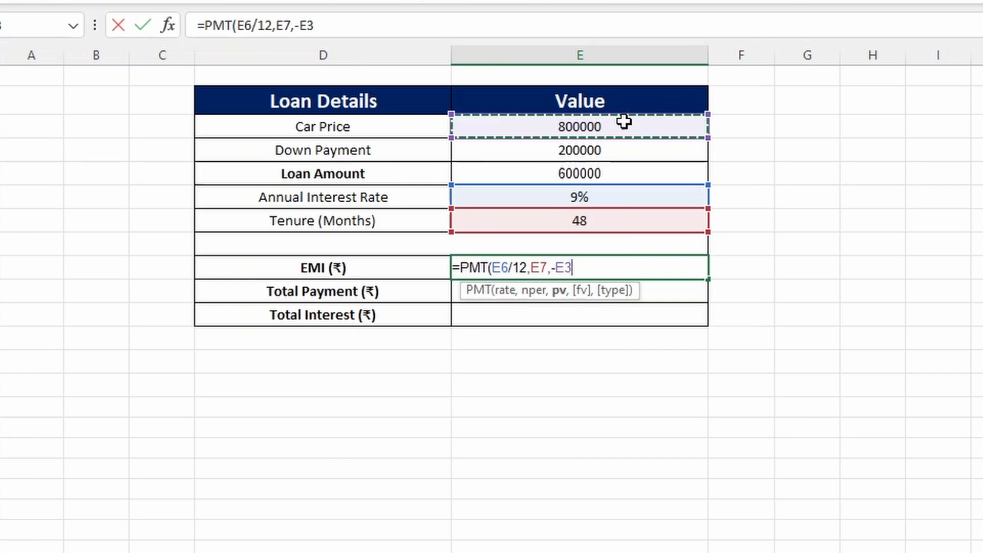
{"action": "type", "text": "-"}
{"action": "key", "text": "BackSpace"}
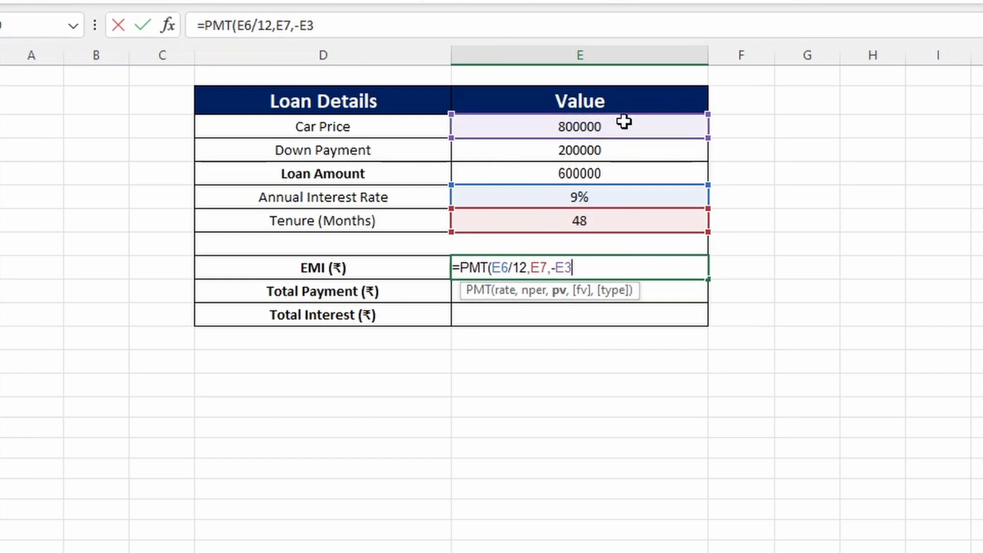
{"action": "type", "text": "+"}
{"action": "key", "text": "BackSpace"}
{"action": "type", "text": "+"}
{"action": "left_click", "coordinate": [584, 149]}
{"action": "type", "text": ")"}
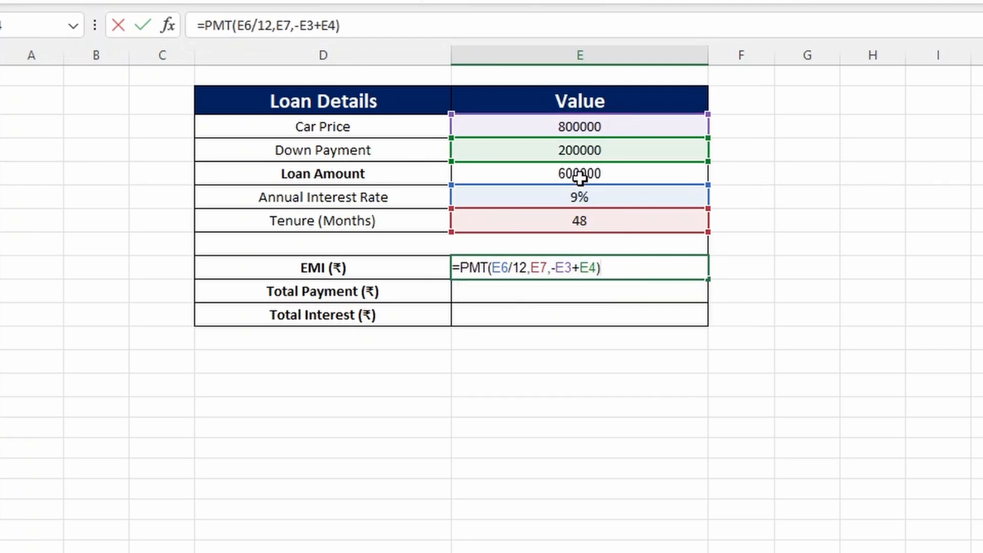
{"action": "key", "text": "Return"}
{"action": "left_click", "coordinate": [602, 268]}
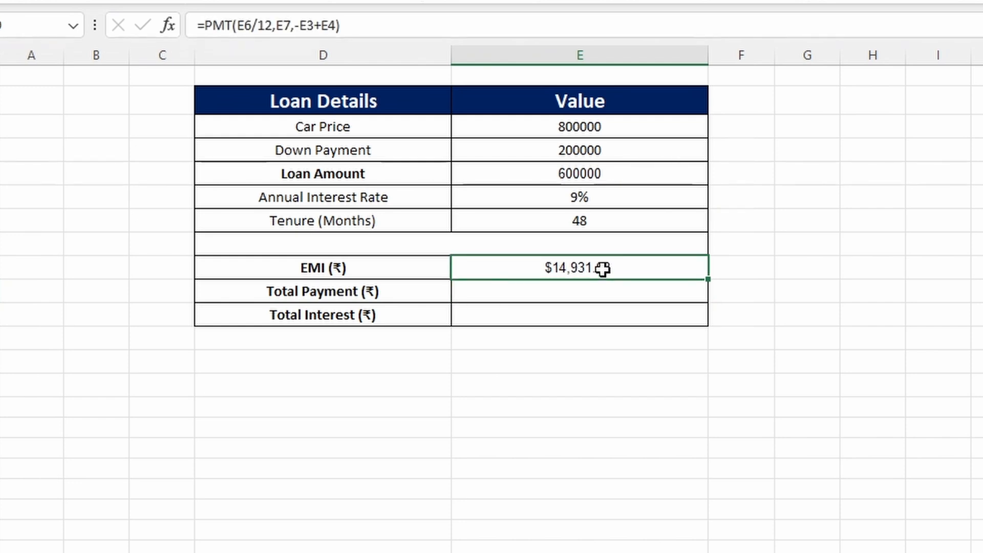
Try a tenure of 60 months to see its effect on the EMI, and set the tenure back to 48 months
{"action": "double_click", "coordinate": [619, 226]}
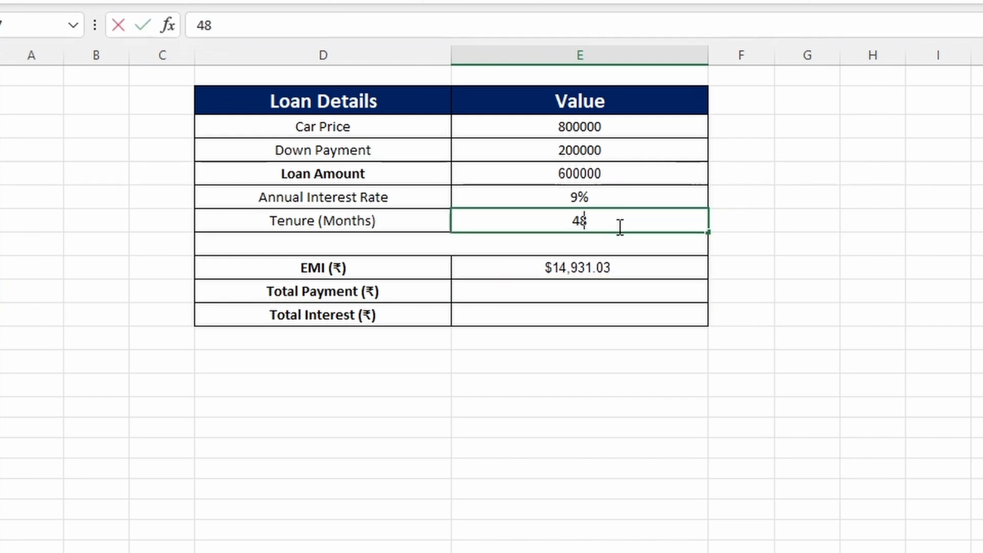
{"action": "key", "text": "BackSpace"}
{"action": "key", "text": "BackSpace"}
{"action": "type", "text": "60"}
{"action": "key", "text": "Return"}
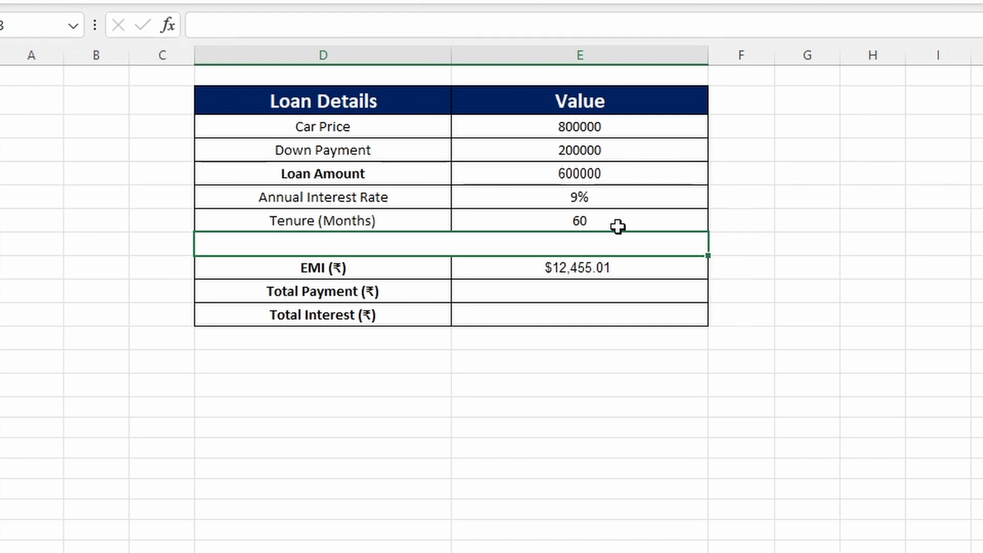
{"action": "left_click", "coordinate": [618, 226]}
{"action": "type", "text": "48"}
{"action": "key", "text": "Return"}
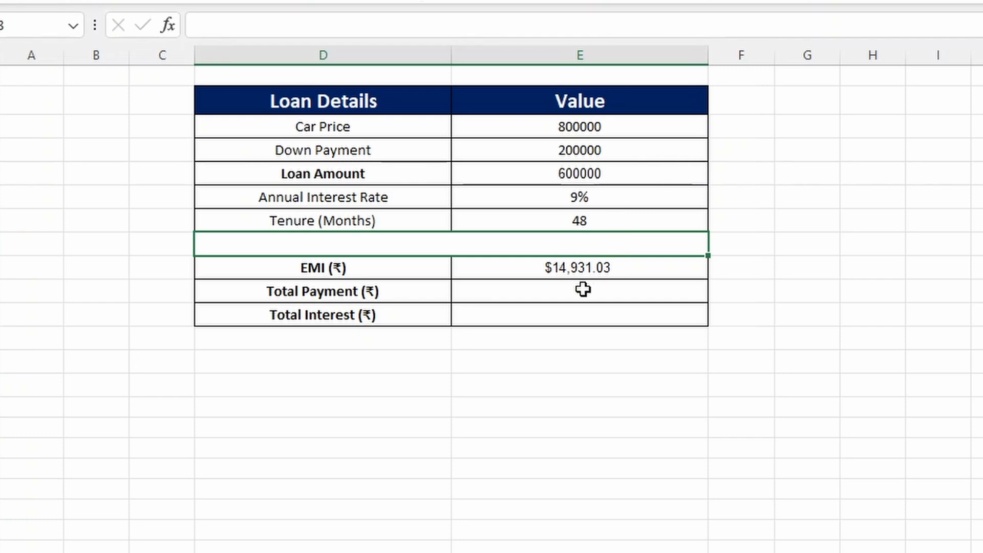
{"action": "left_click", "coordinate": [563, 265]}
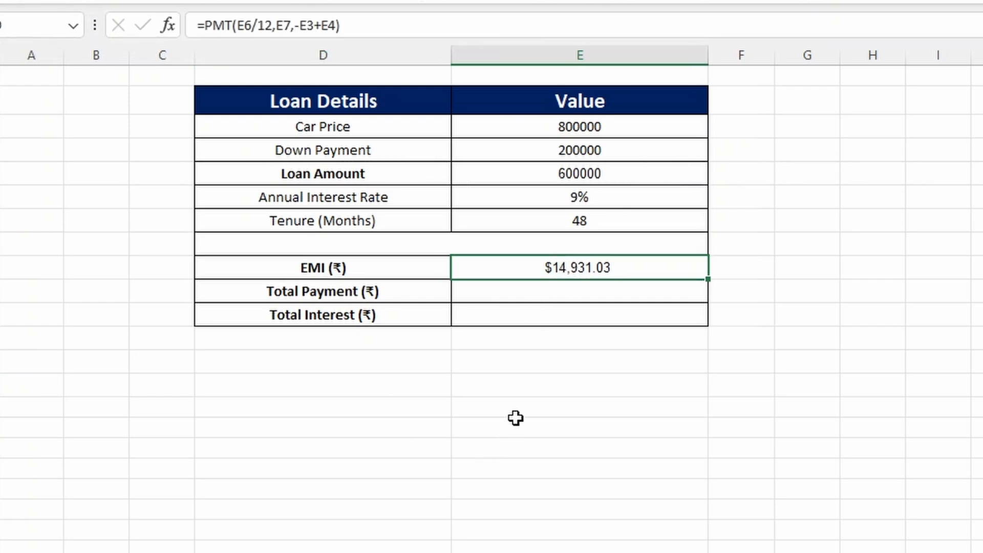
Calculate the total payment in E10 as the EMI multiplied by the tenure with the formula =E9*E7
{"action": "left_click", "coordinate": [545, 290]}
{"action": "type", "text": "="}
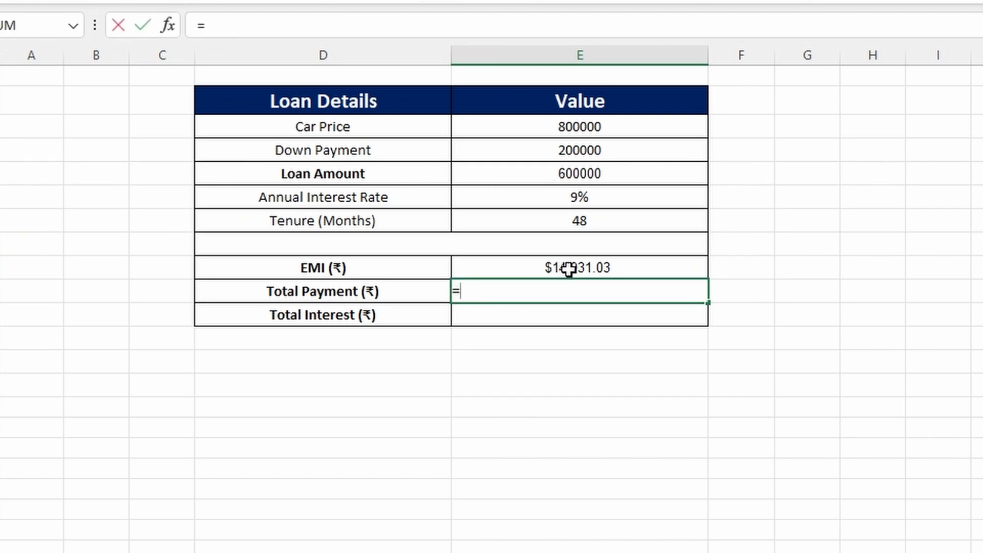
{"action": "left_click", "coordinate": [568, 269]}
{"action": "type", "text": "*"}
{"action": "left_click", "coordinate": [588, 221]}
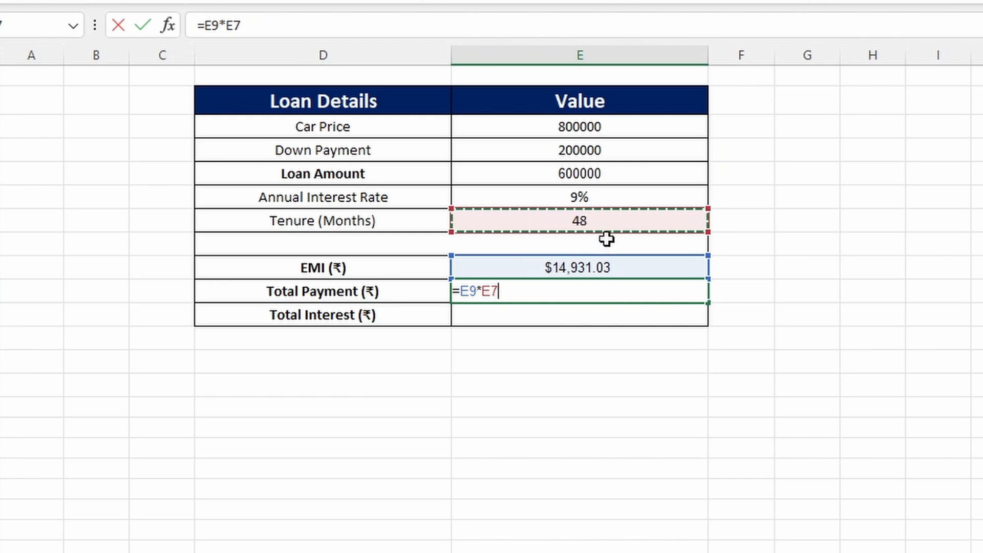
{"action": "key", "text": "Return"}
{"action": "left_click", "coordinate": [597, 289]}
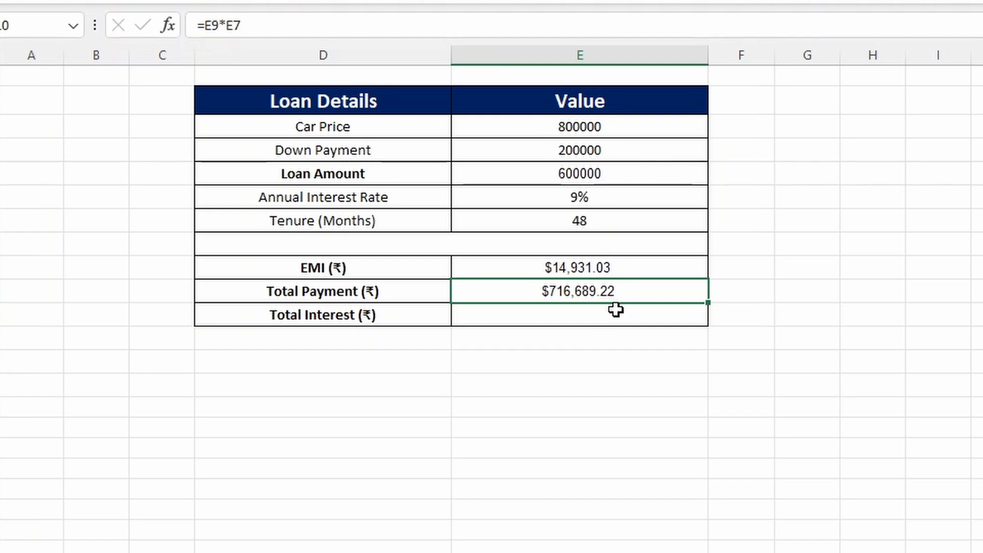
{"action": "type", "text": "="}
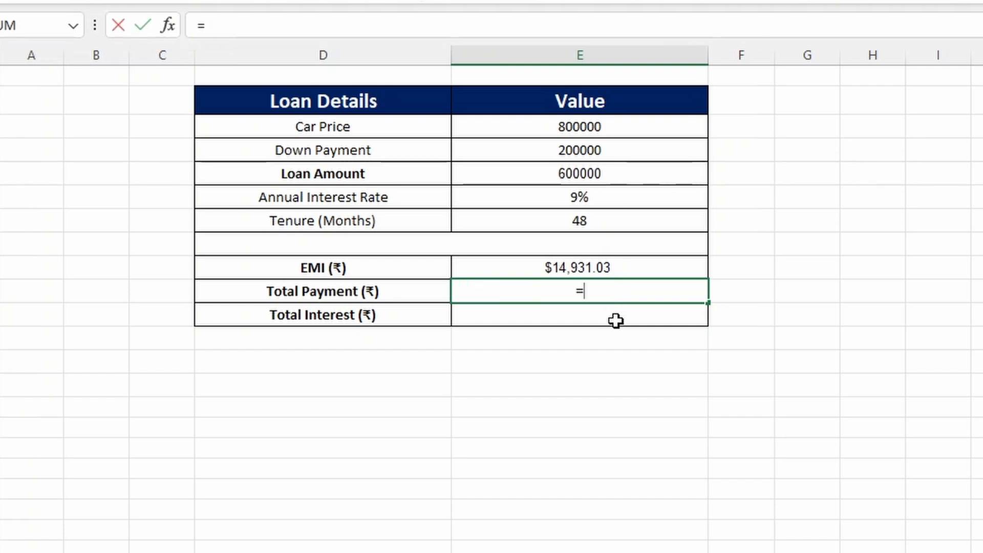
{"action": "key", "text": "Return"}
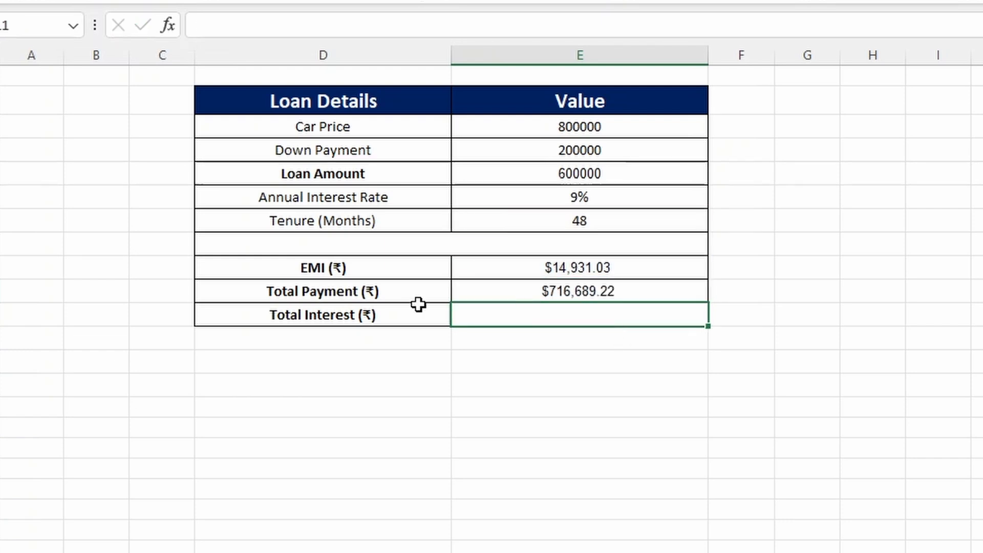
Calculate the total interest in E11 as total payment minus car price plus down payment with the formula =E10-E3+E4
{"action": "type", "text": "="}
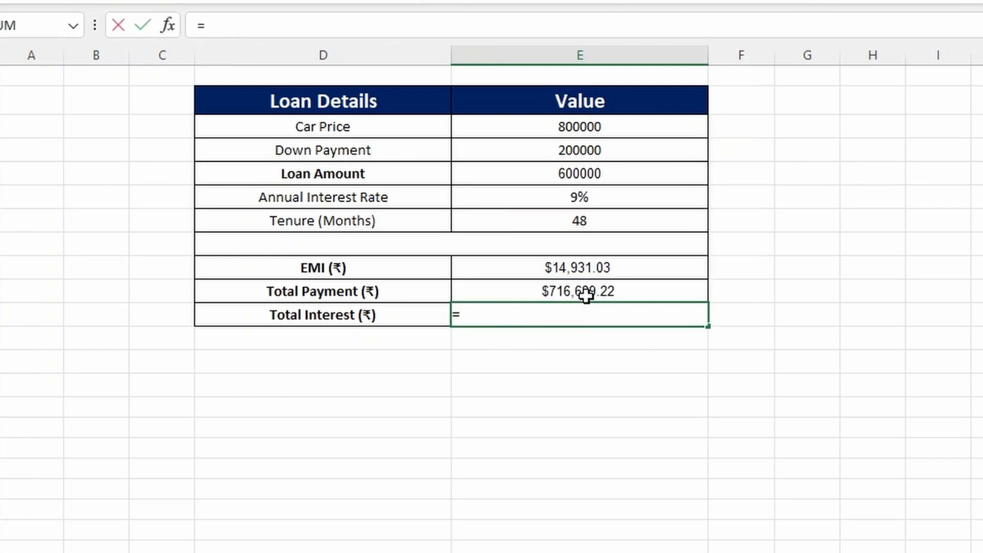
{"action": "left_click", "coordinate": [578, 291]}
{"action": "type", "text": "-"}
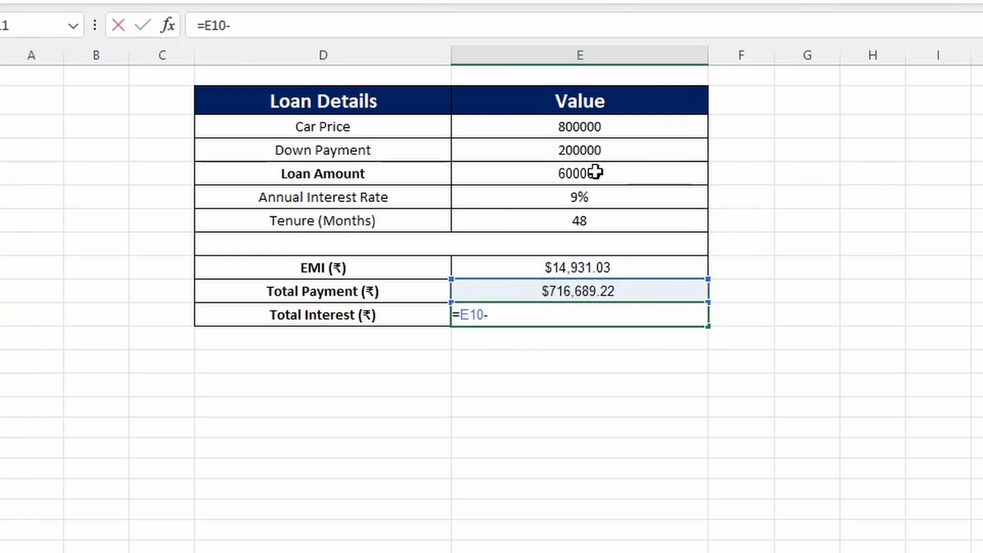
{"action": "left_click", "coordinate": [602, 127]}
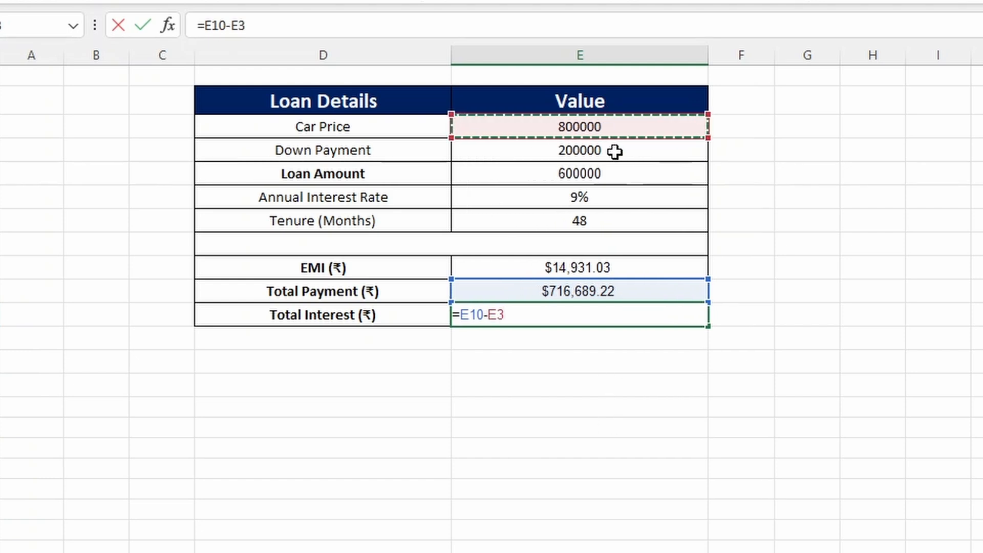
{"action": "type", "text": "+"}
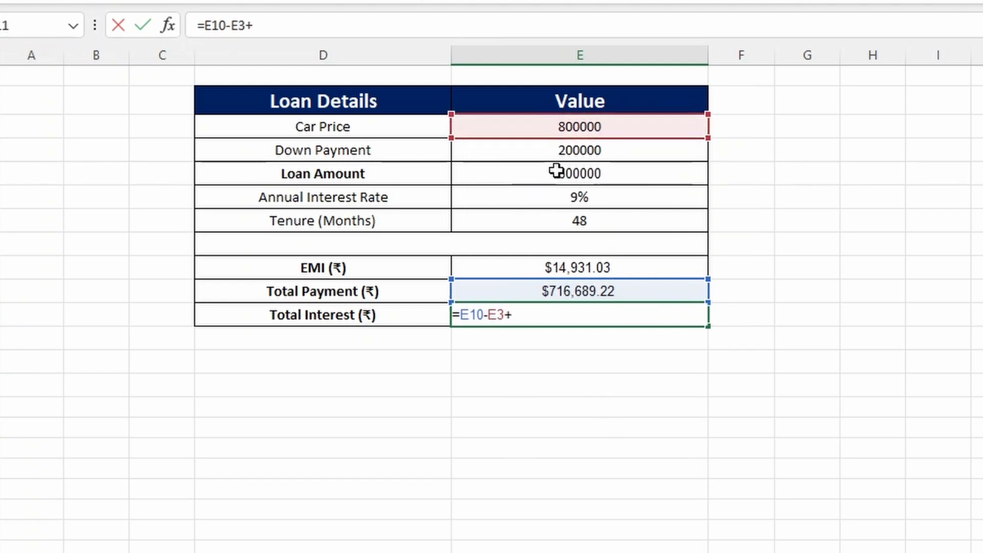
{"action": "left_click", "coordinate": [551, 150]}
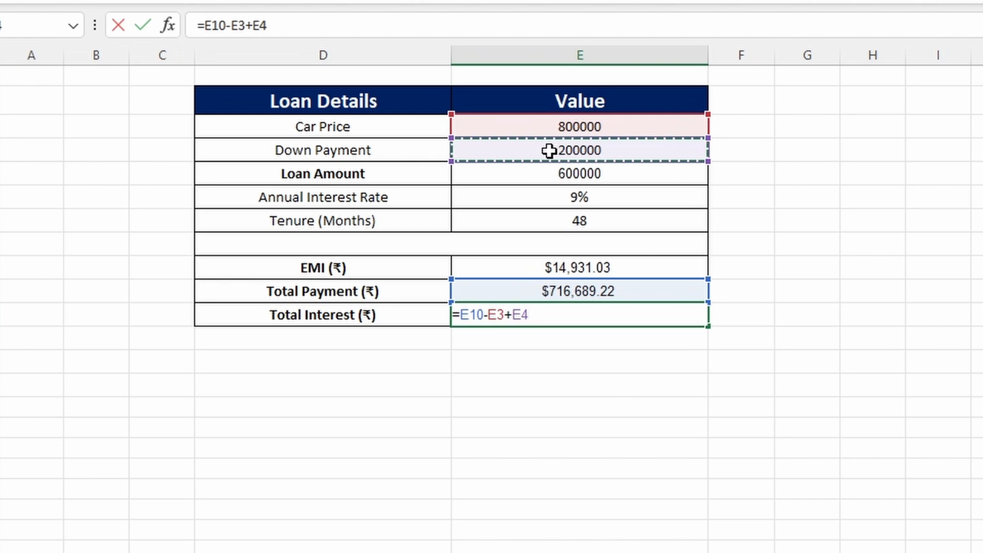
{"action": "key", "text": "Return"}
{"action": "left_click", "coordinate": [572, 314]}
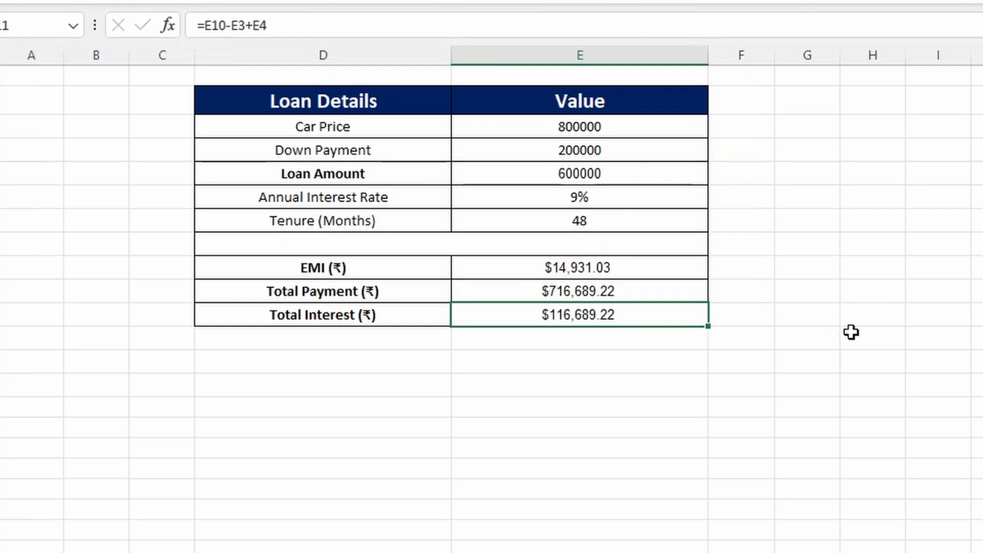
Review the loan inputs and calculated results in E5:E11 and the month numbers in the repayment schedule
{"action": "left_click", "coordinate": [491, 183]}
{"action": "key", "text": "Down"}
{"action": "key", "text": "Down"}
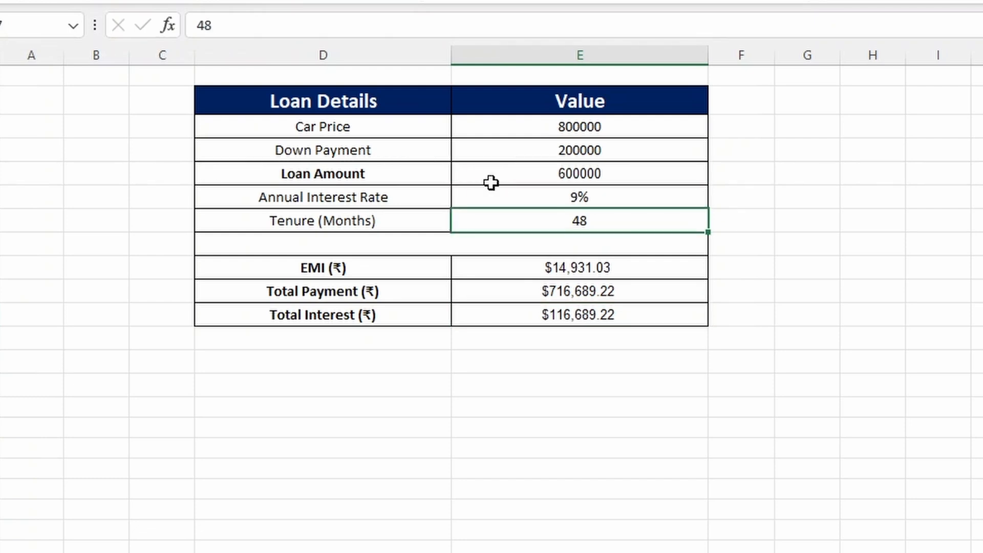
{"action": "key", "text": "Down"}
{"action": "key", "text": "Down"}
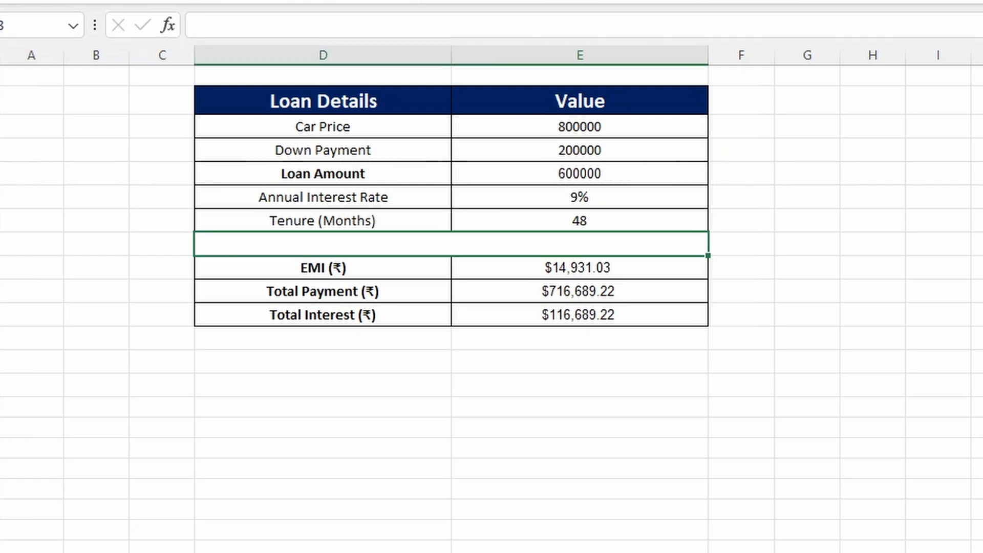
{"action": "key", "text": "Down"}
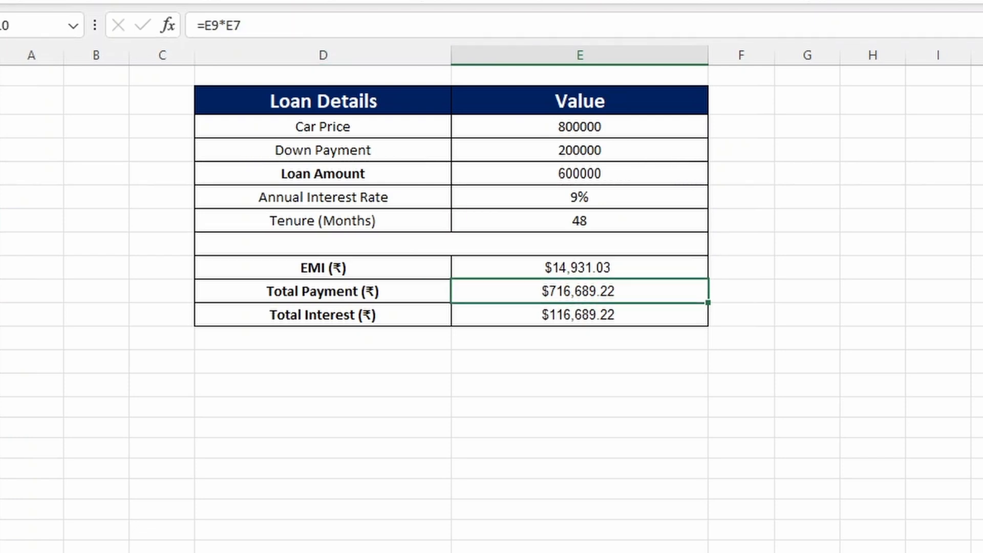
{"action": "key", "text": "Down"}
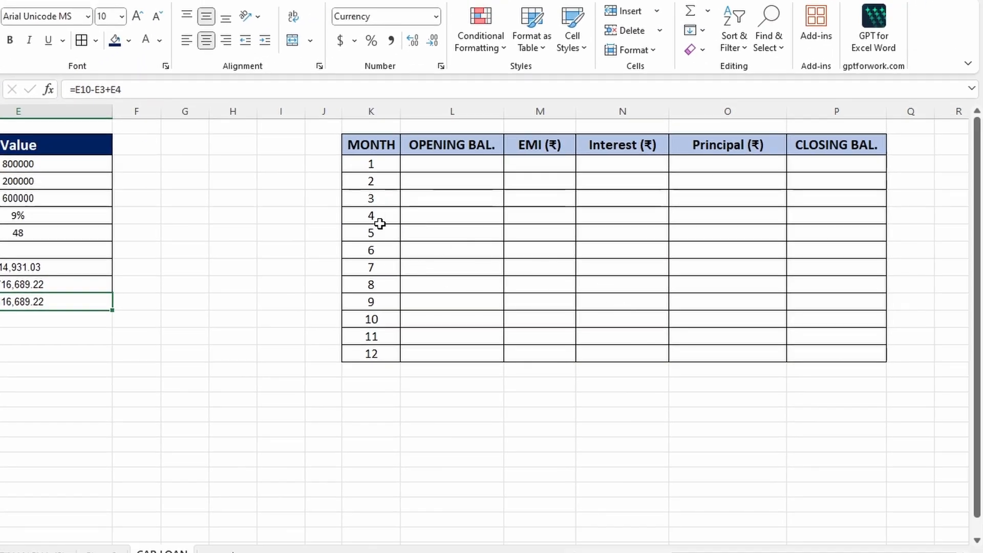
{"action": "left_click_drag", "start_coordinate": [364, 162], "coordinate": [352, 359]}
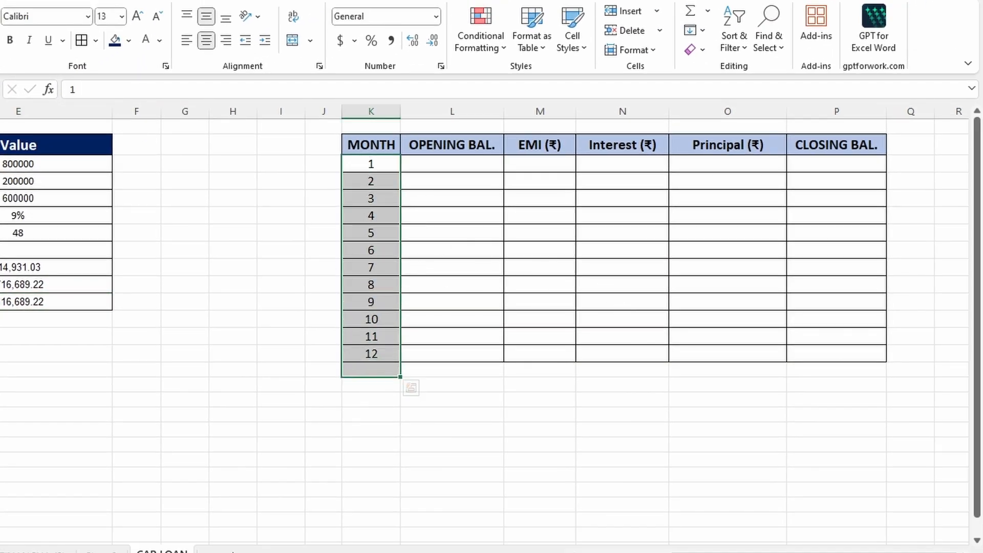
{"action": "left_click", "coordinate": [373, 387]}
{"action": "left_click", "coordinate": [381, 369]}
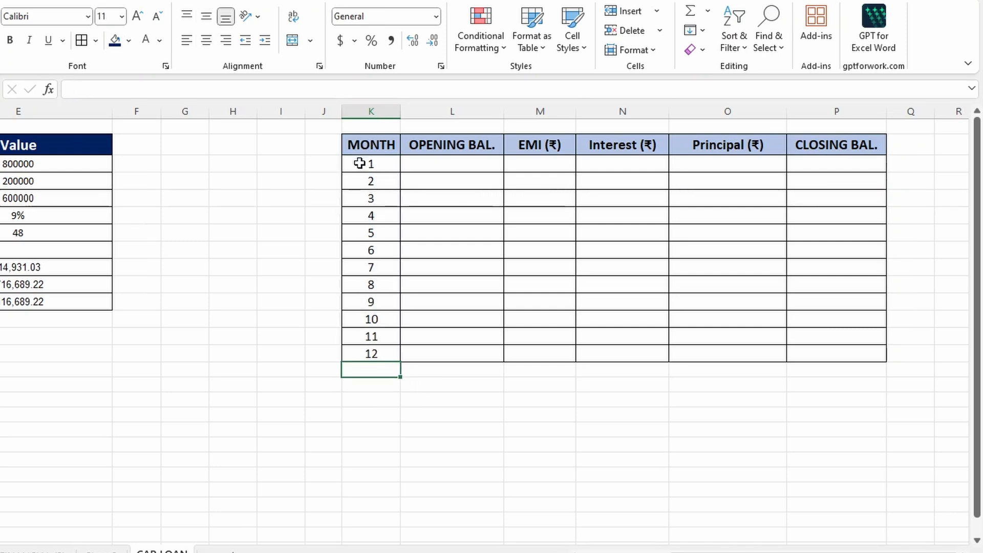
Enter 800000 as the opening balance for month 1 in L3
{"action": "left_click", "coordinate": [433, 166]}
{"action": "left_click_drag", "start_coordinate": [696, 551], "coordinate": [606, 552]}
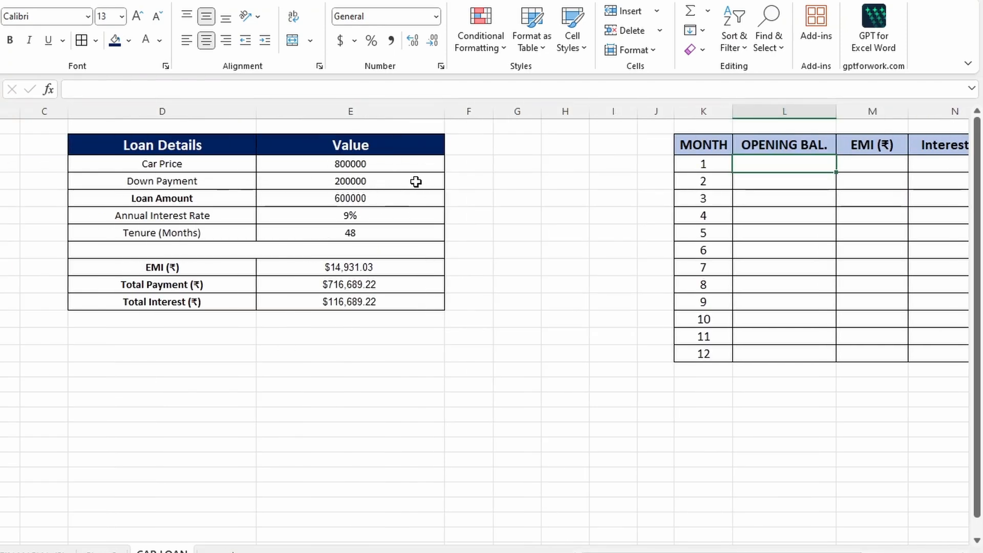
{"action": "left_click", "coordinate": [324, 198]}
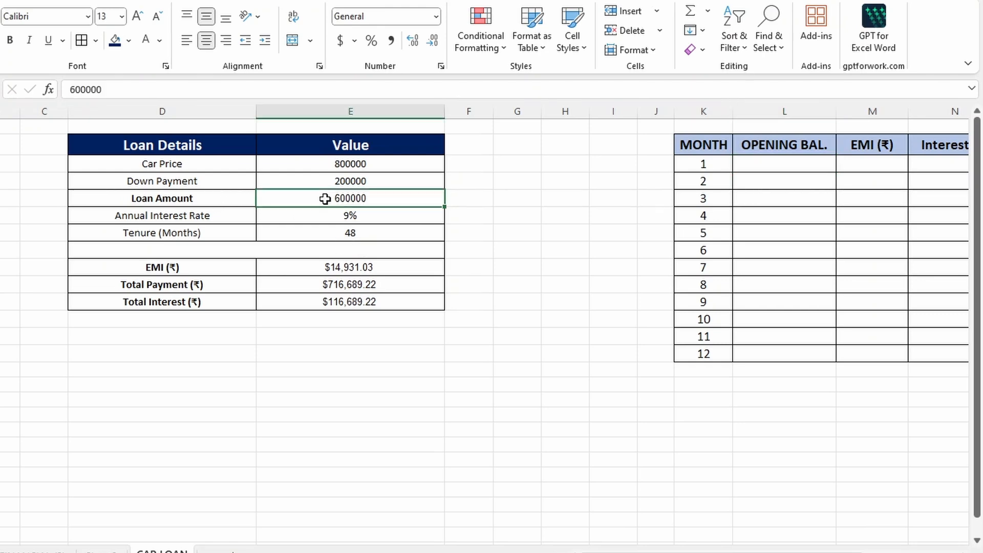
{"action": "left_click", "coordinate": [769, 169]}
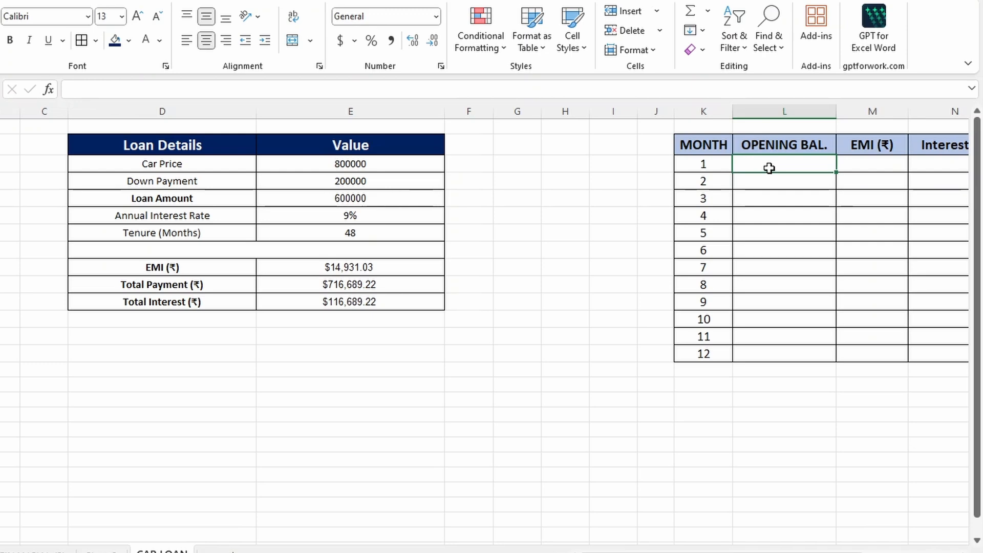
{"action": "type", "text": "800000"}
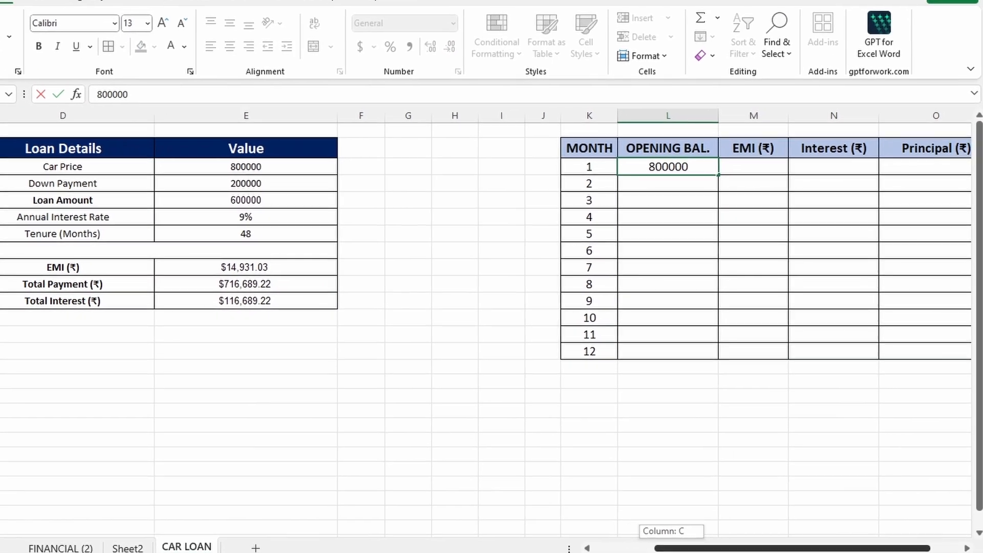
Calculate month 1's EMI in M3 from the monthly rate, tenure and financed amount with the formula =PMT(E6/12,E7,-E3+E4)
{"action": "left_click", "coordinate": [734, 172]}
{"action": "type", "text": "=PMT("}
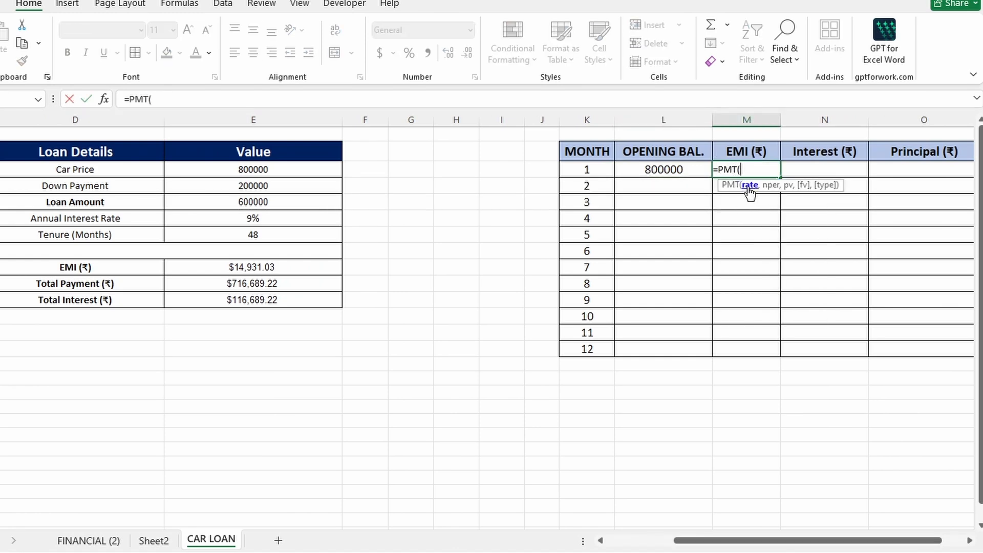
{"action": "left_click", "coordinate": [208, 221]}
{"action": "type", "text": "/"}
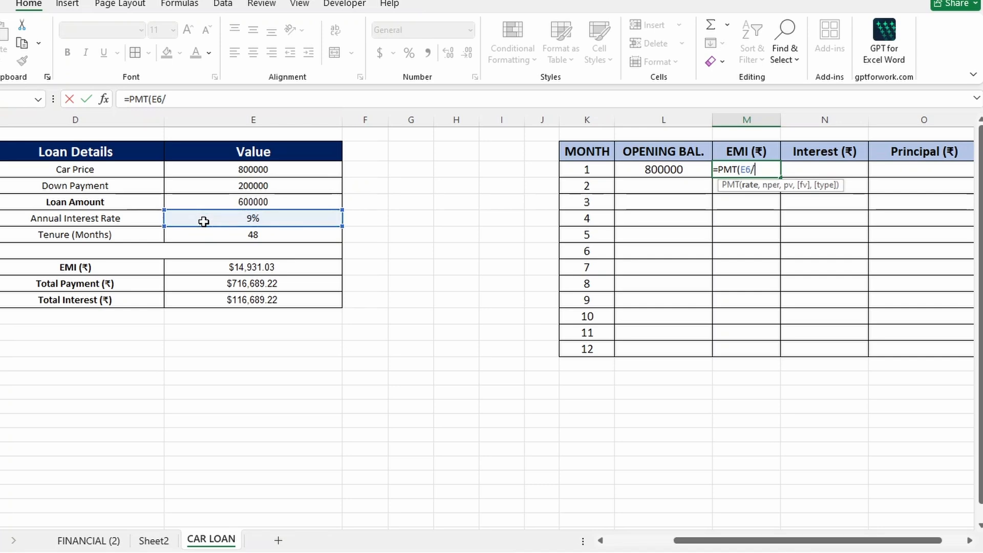
{"action": "type", "text": "12,"}
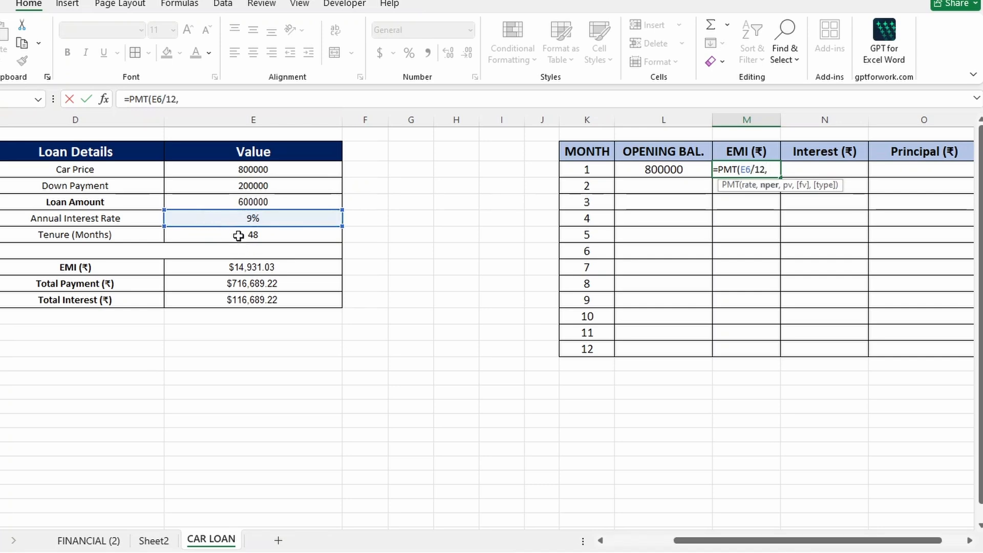
{"action": "left_click", "coordinate": [239, 236]}
{"action": "type", "text": ",-"}
{"action": "left_click", "coordinate": [259, 169]}
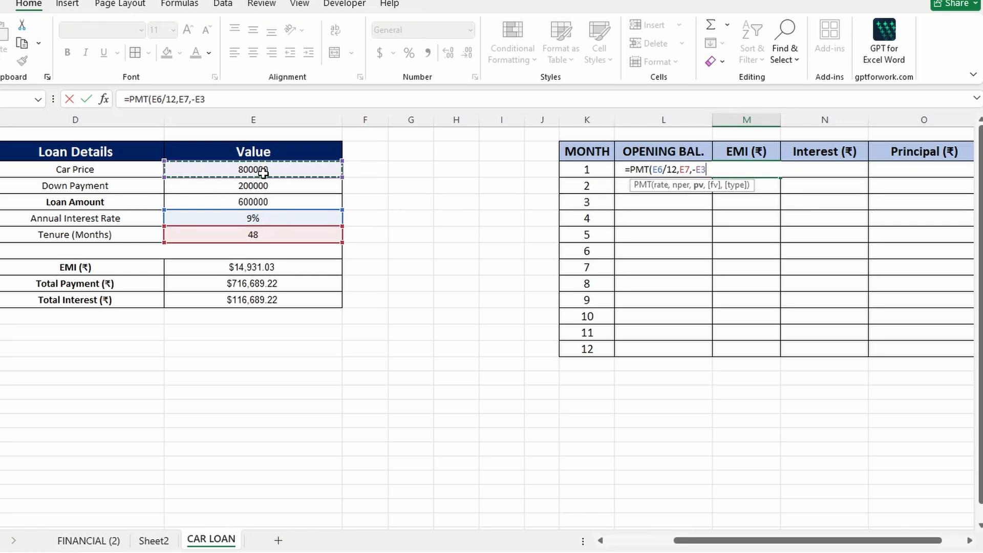
{"action": "type", "text": "+"}
{"action": "left_click", "coordinate": [265, 187]}
{"action": "type", "text": ")"}
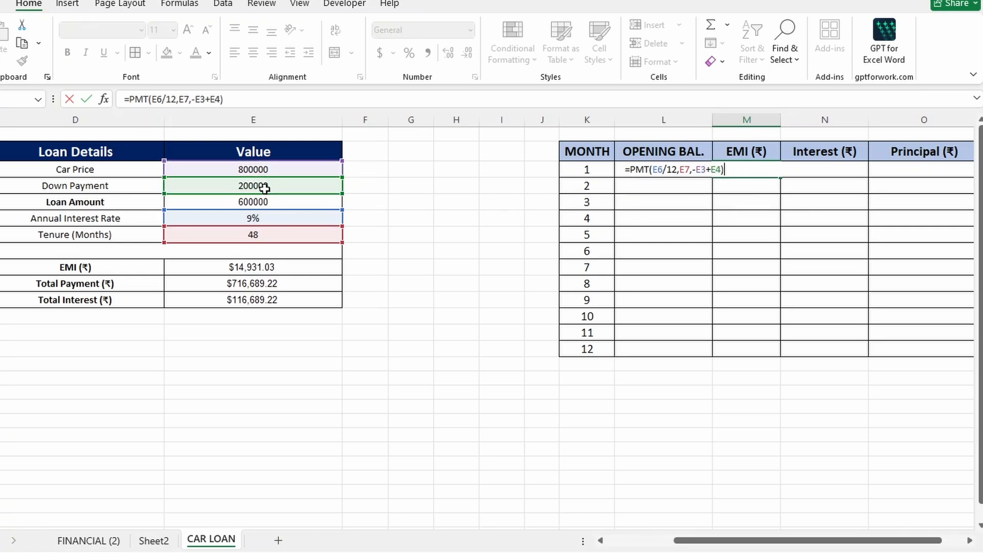
{"action": "key", "text": "Return"}
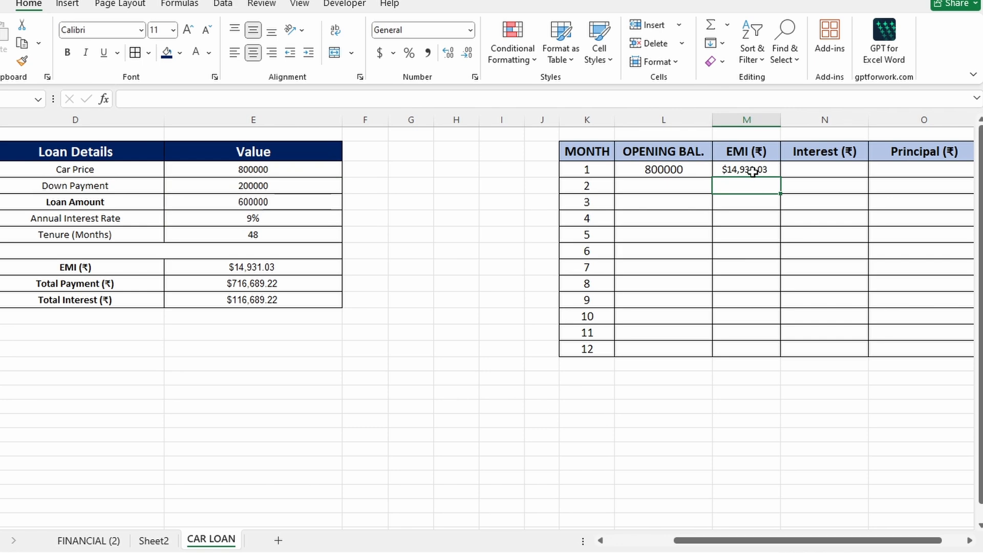
{"action": "left_click", "coordinate": [751, 171]}
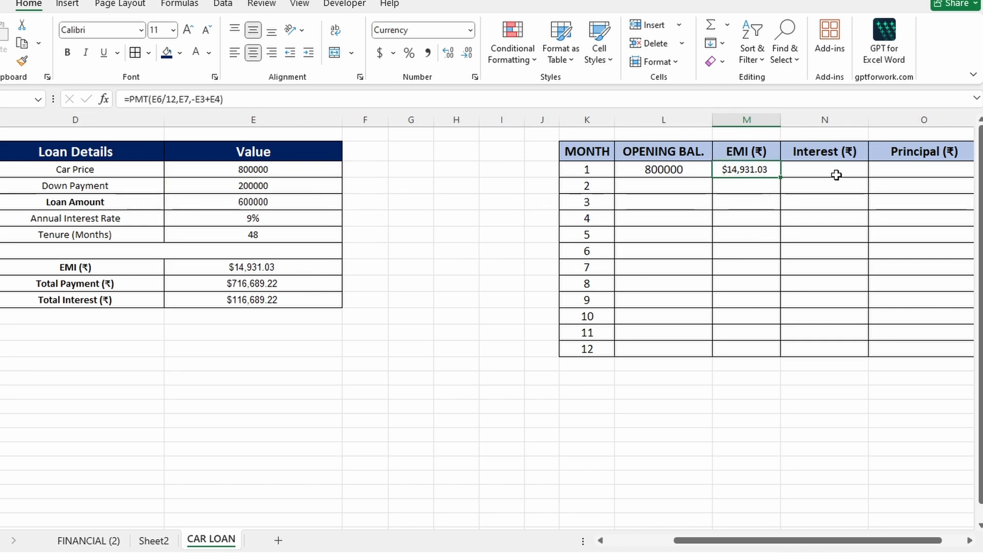
Try to calculate month 1's interest in N3 with the formula =IPMT(E6/12,K3,E7-E3+E4)
{"action": "left_click", "coordinate": [830, 173]}
{"action": "type", "text": "="}
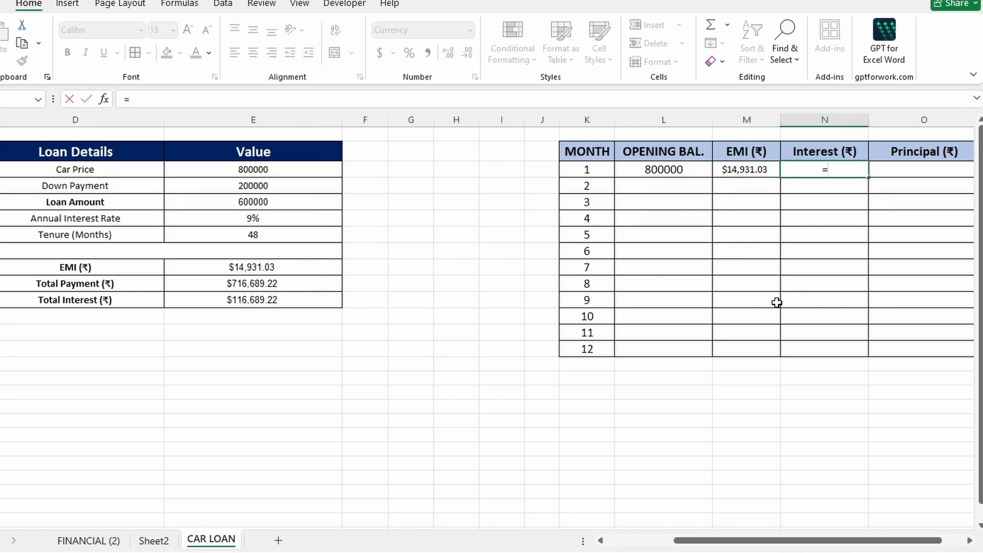
{"action": "type", "text": "IP"}
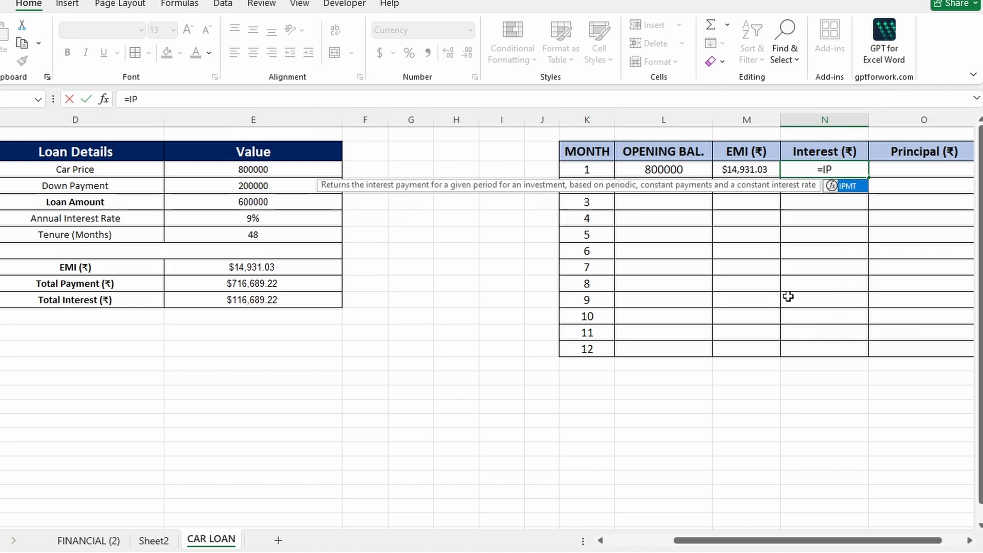
{"action": "key", "text": "Tab"}
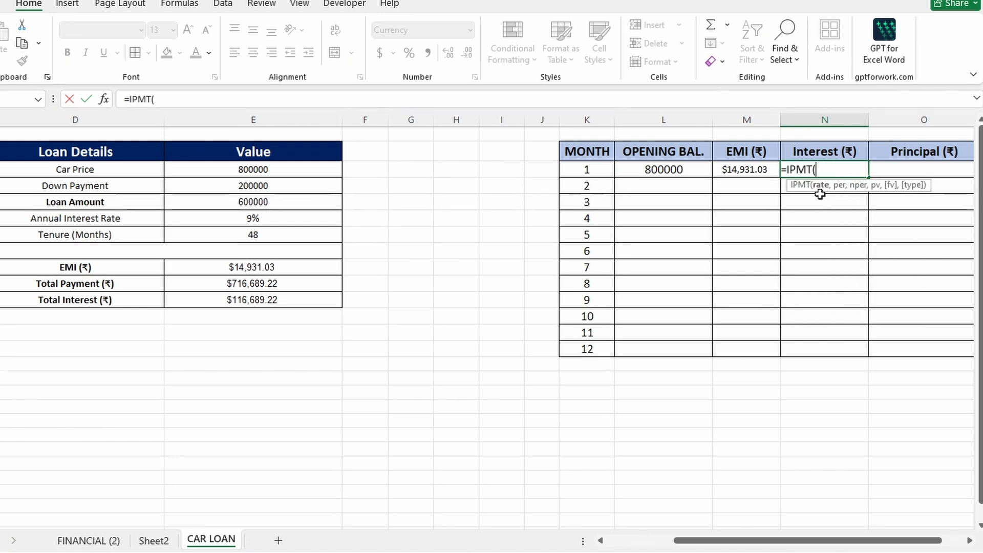
{"action": "left_click", "coordinate": [212, 221]}
{"action": "type", "text": "/12,"}
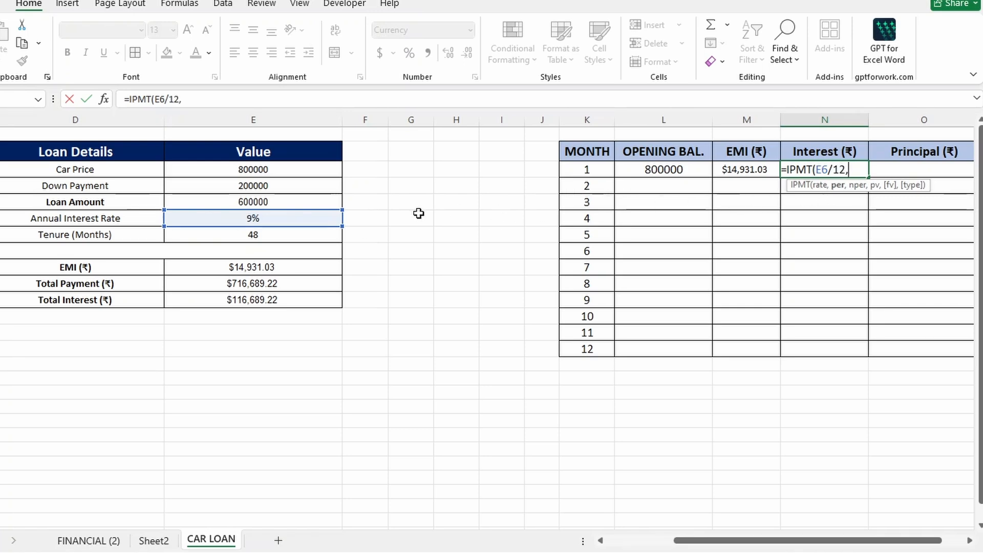
{"action": "left_click", "coordinate": [580, 167]}
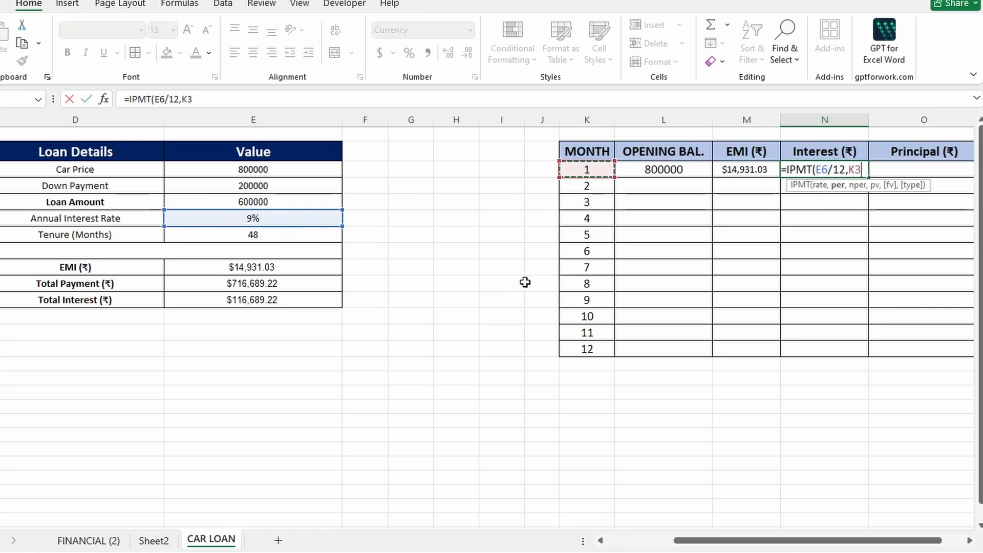
{"action": "type", "text": ","}
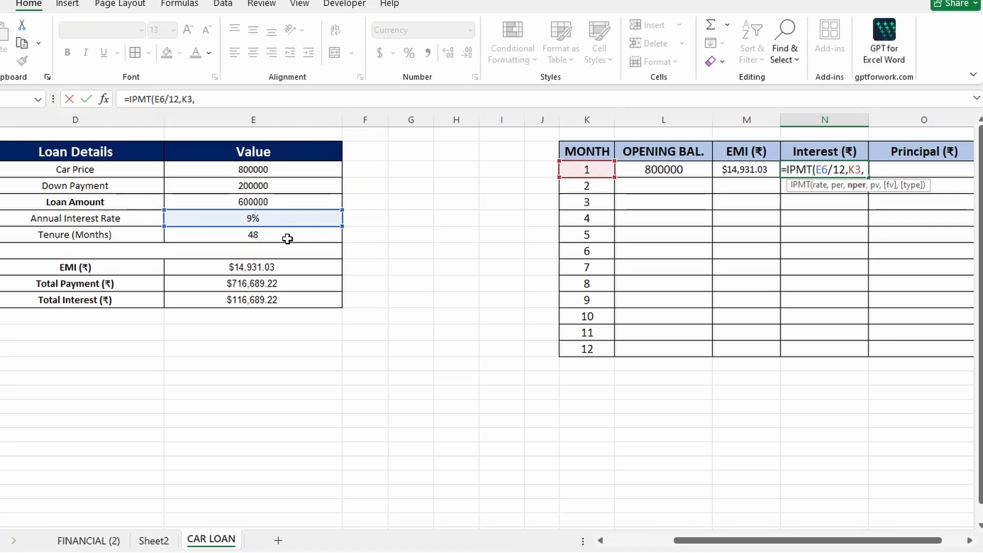
{"action": "left_click", "coordinate": [287, 239]}
{"action": "type", "text": "-"}
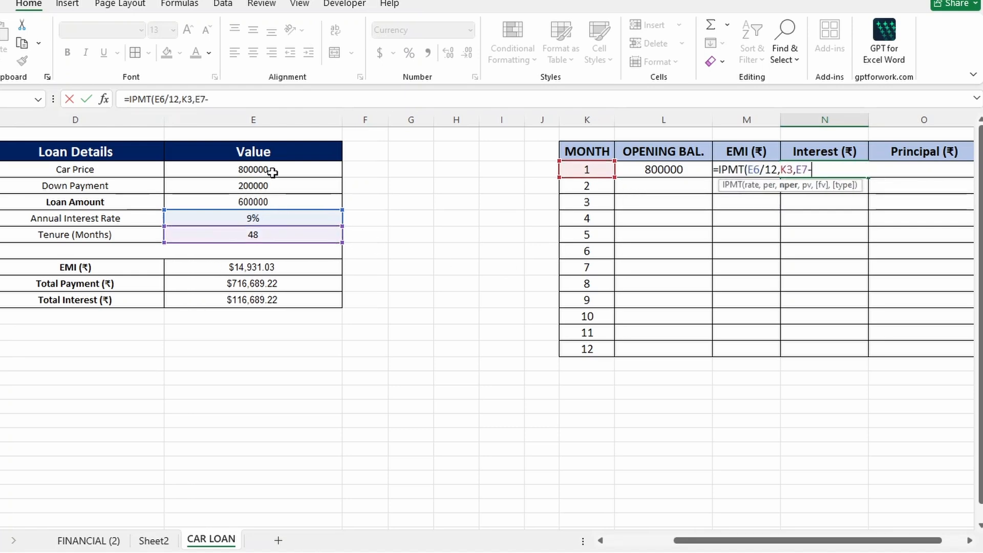
{"action": "left_click", "coordinate": [272, 172]}
{"action": "type", "text": "+"}
{"action": "left_click", "coordinate": [271, 187]}
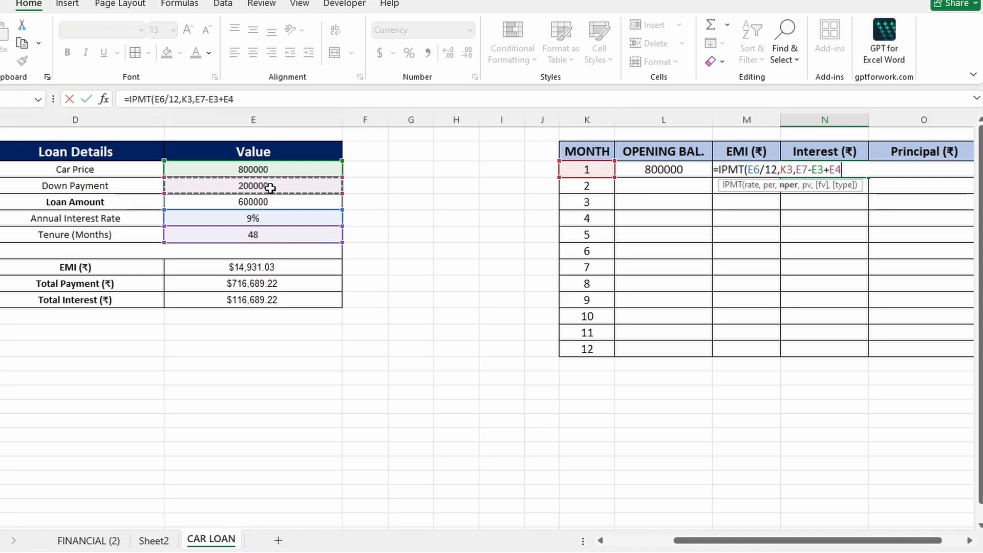
{"action": "type", "text": ")"}
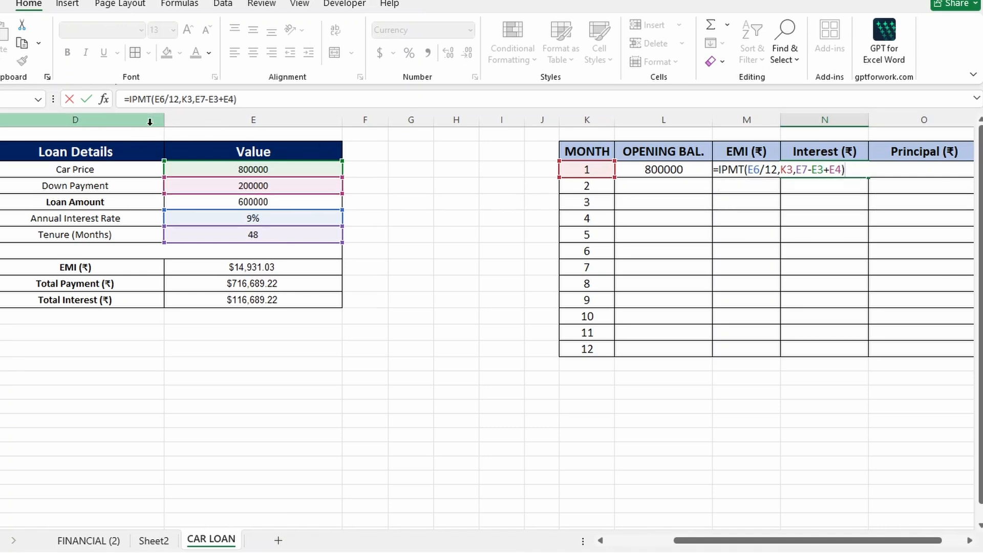
Try to enter the N3 interest formula with absolute references as =IPMT($E$6/12,K3,$E$7-$E$3+$E$4), and discard the entry
{"action": "left_click", "coordinate": [159, 100]}
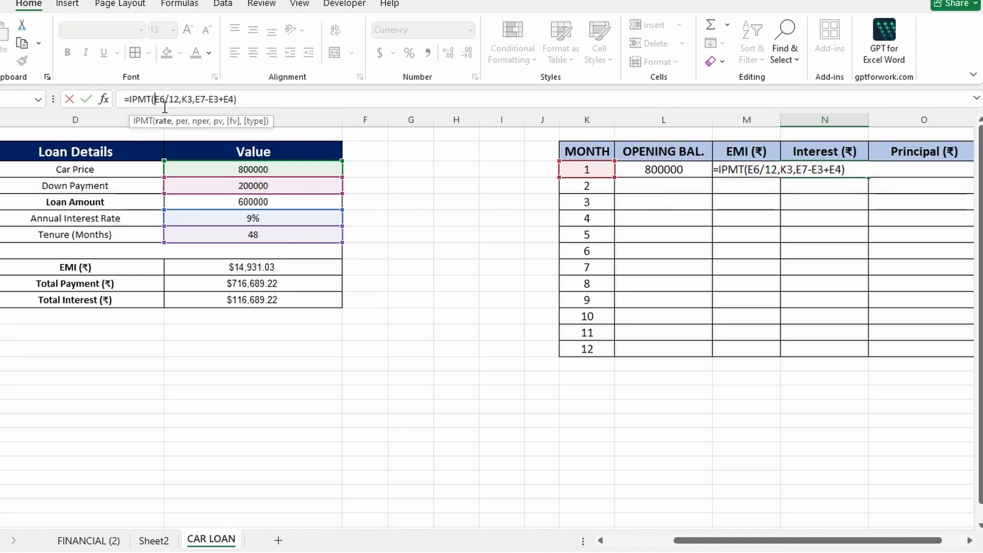
{"action": "double_click", "coordinate": [160, 98]}
{"action": "key", "text": "F4"}
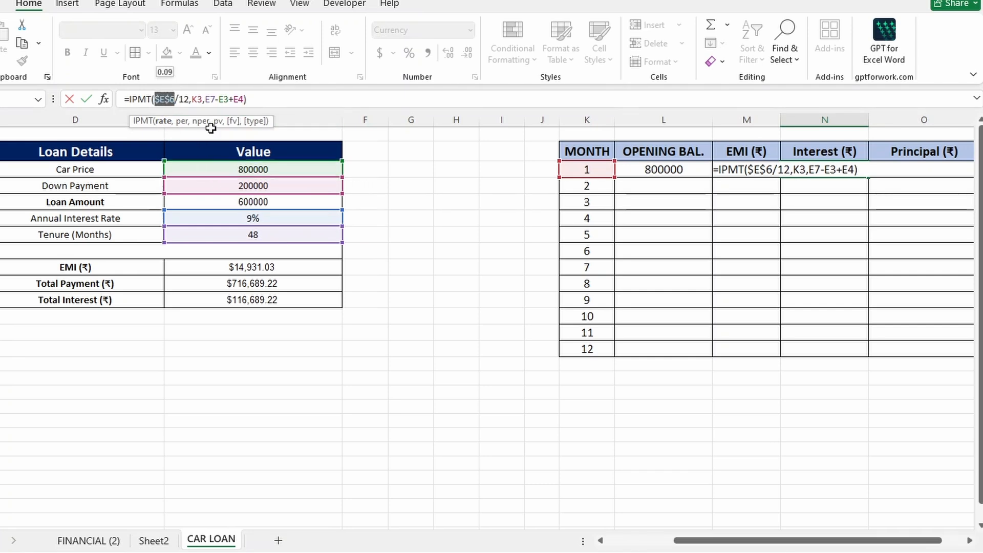
{"action": "double_click", "coordinate": [210, 99]}
{"action": "key", "text": "F4"}
{"action": "double_click", "coordinate": [233, 99]}
{"action": "key", "text": "F4"}
{"action": "double_click", "coordinate": [258, 99]}
{"action": "key", "text": "F4"}
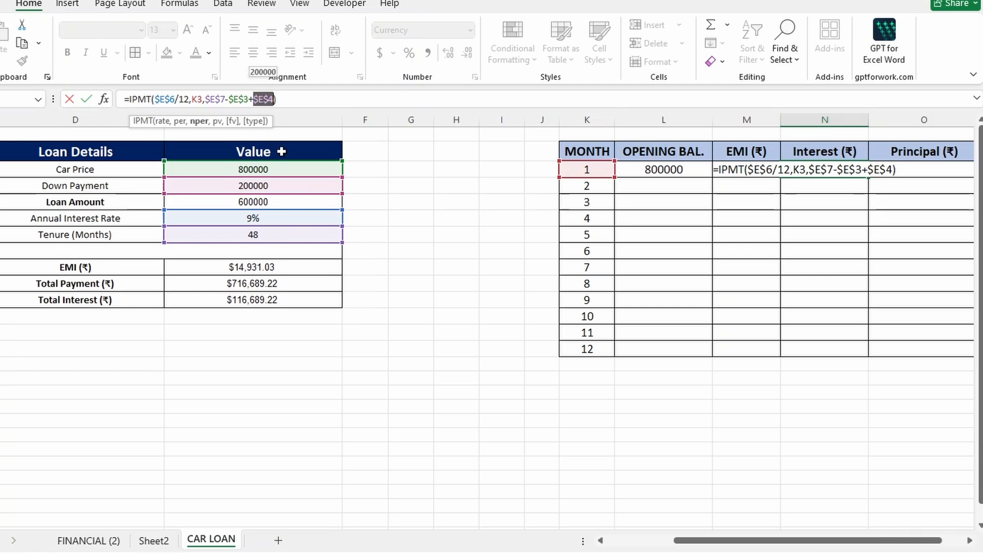
{"action": "key", "text": "Return"}
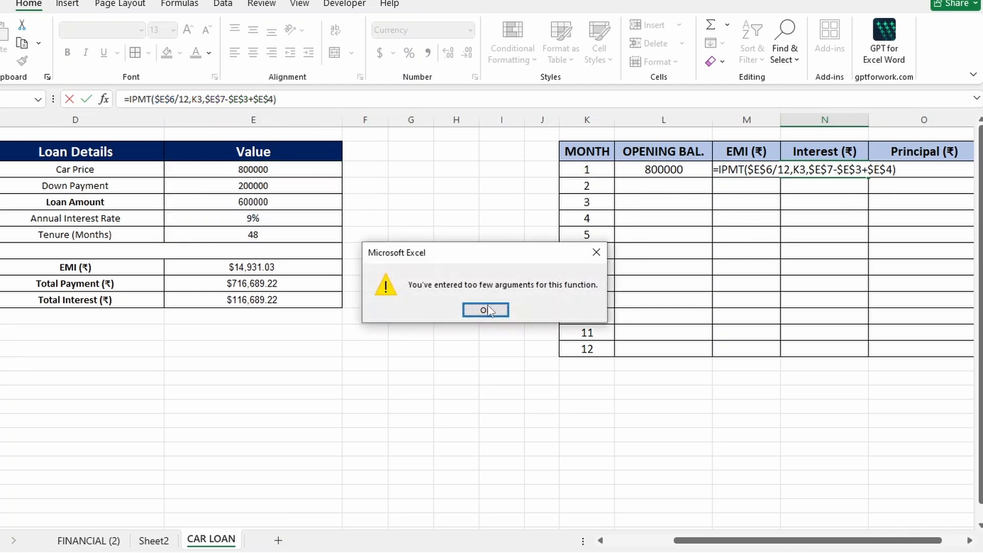
{"action": "left_click", "coordinate": [488, 309]}
{"action": "key", "text": "Escape"}
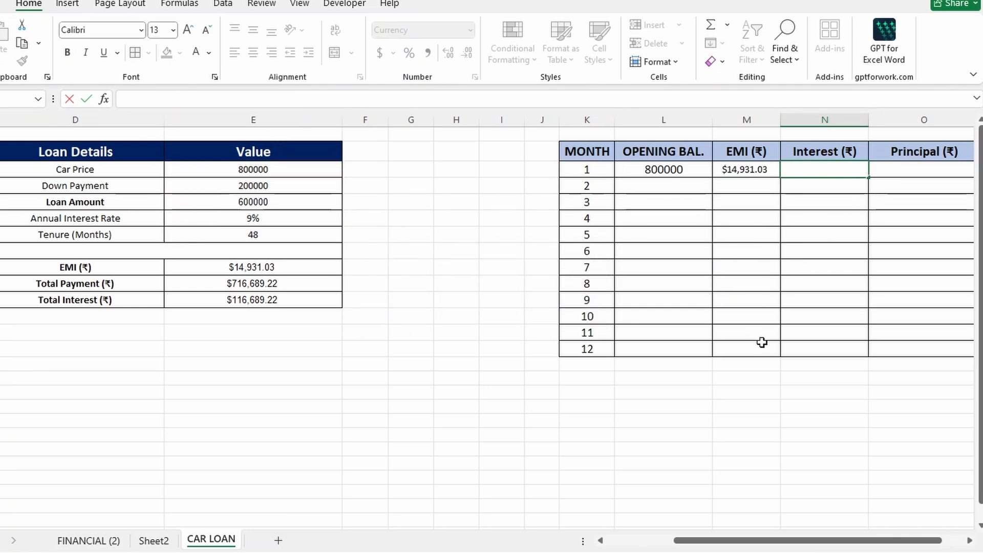
Write month 1's interest formula in N3 from the monthly rate, month number, tenure and loan amount as =IPMT(E6/12,K3,E7,-E5)
{"action": "left_click", "coordinate": [806, 192]}
{"action": "left_click", "coordinate": [813, 165]}
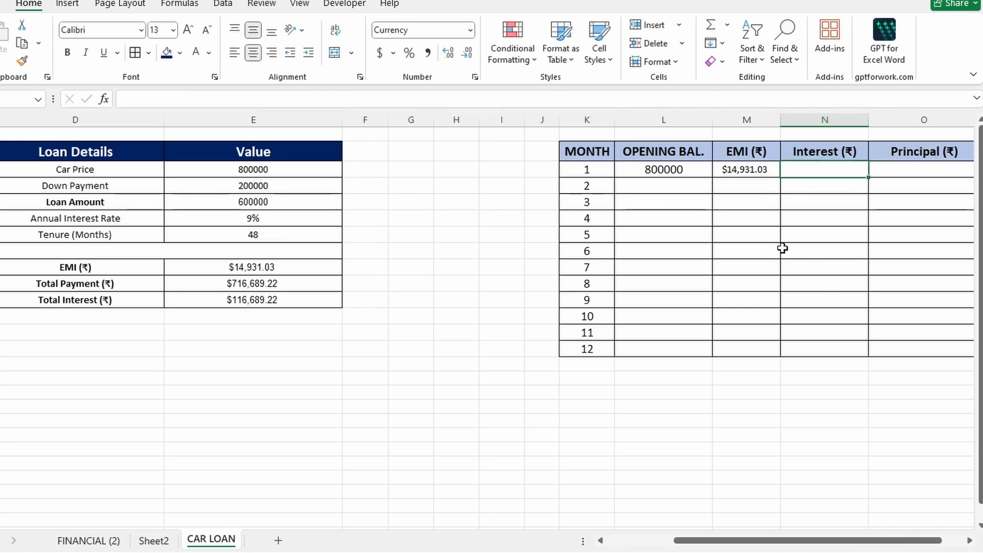
{"action": "type", "text": "=IP"}
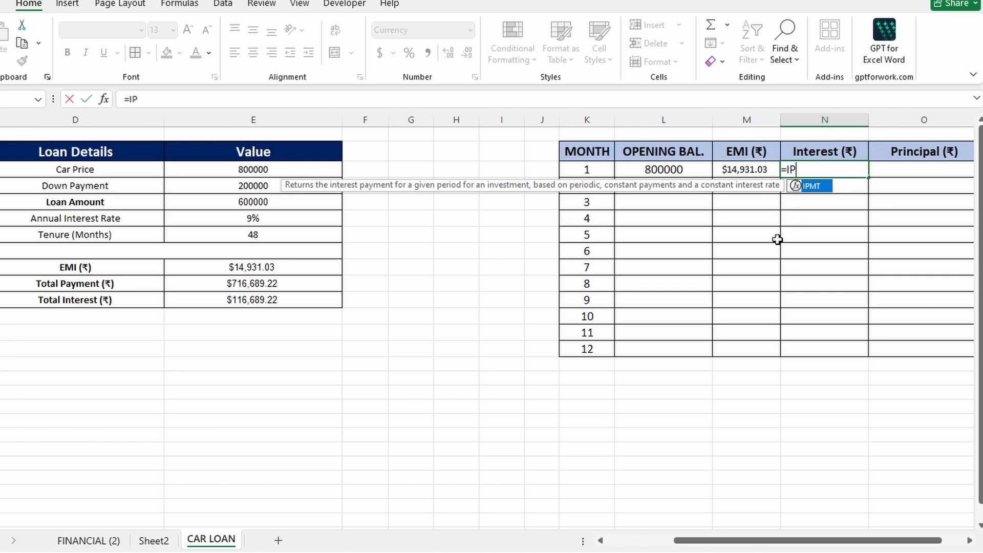
{"action": "key", "text": "Tab"}
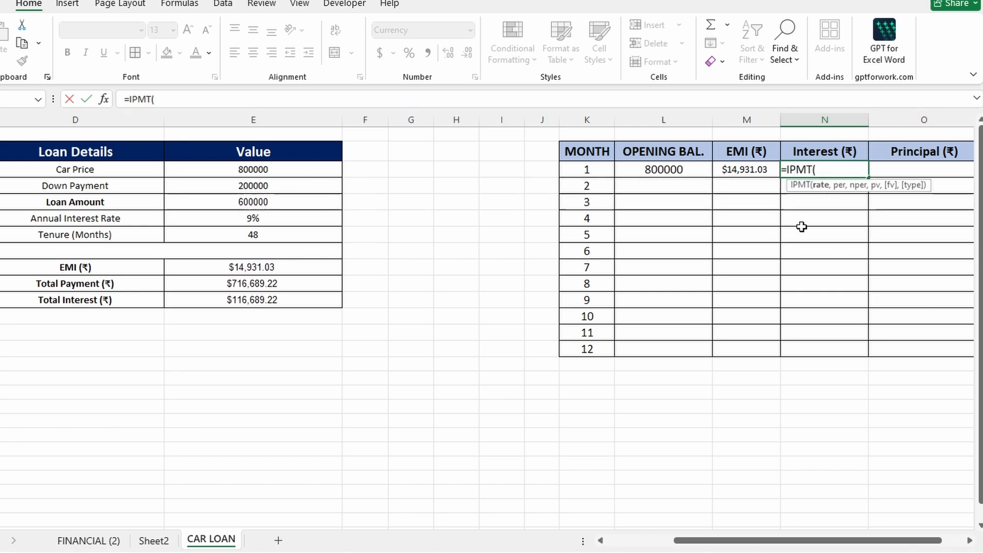
{"action": "left_click", "coordinate": [234, 217]}
{"action": "type", "text": "/12,"}
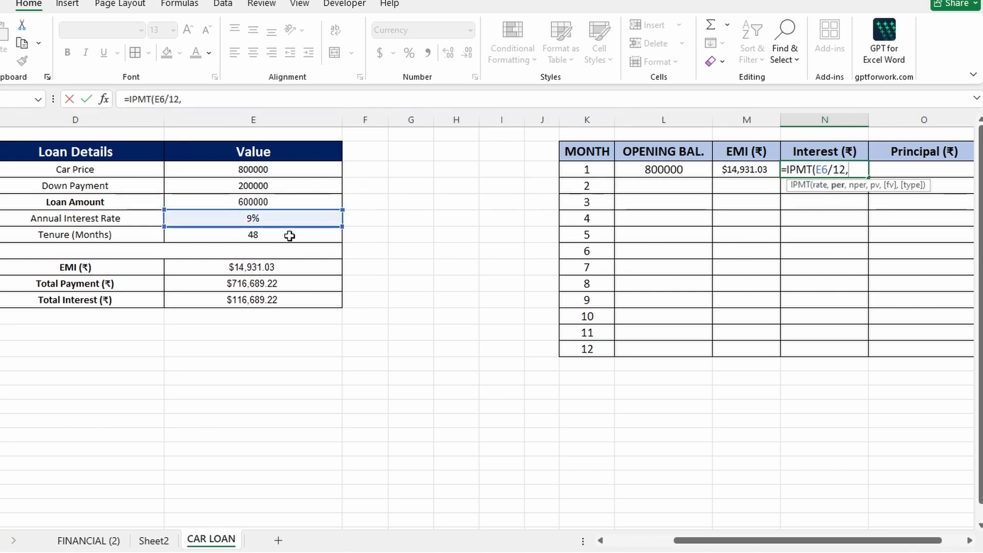
{"action": "left_click", "coordinate": [580, 168]}
{"action": "type", "text": ","}
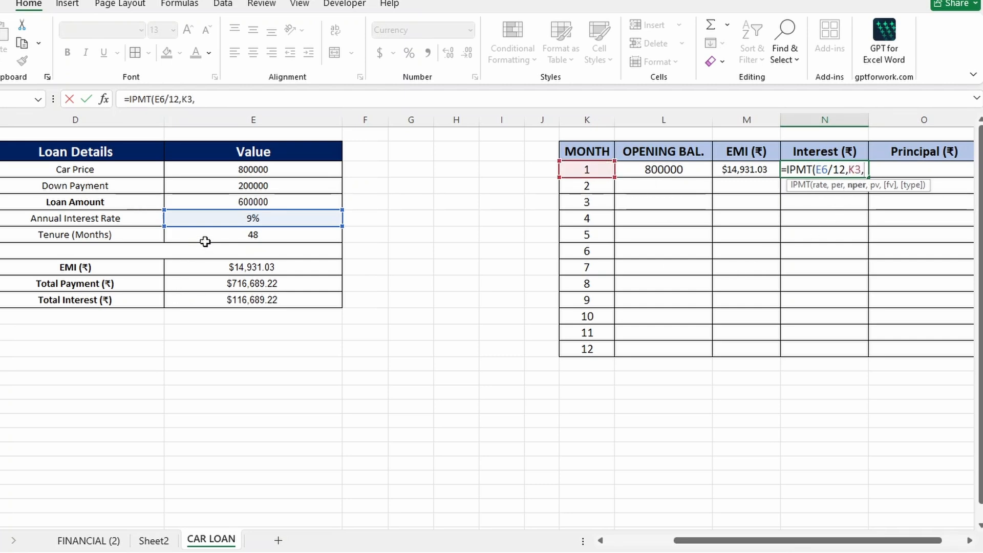
{"action": "left_click", "coordinate": [205, 241]}
{"action": "type", "text": ",-"}
{"action": "left_click", "coordinate": [321, 200]}
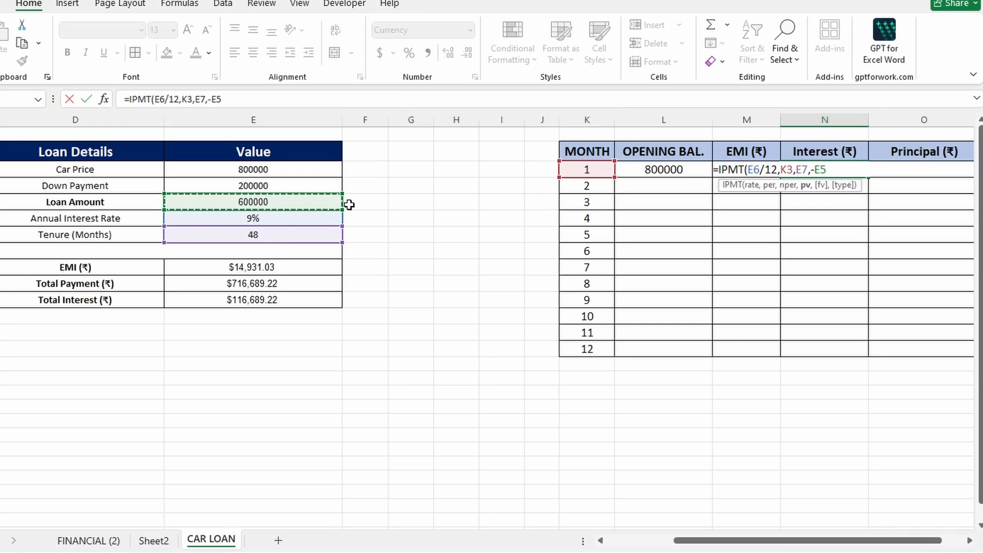
{"action": "type", "text": ")"}
Make the rate, tenure and loan amount references in N3 absolute so the formula is =IPMT($E$6/12,K3,$E$7,-$E$5), and enter it
{"action": "left_click", "coordinate": [753, 170]}
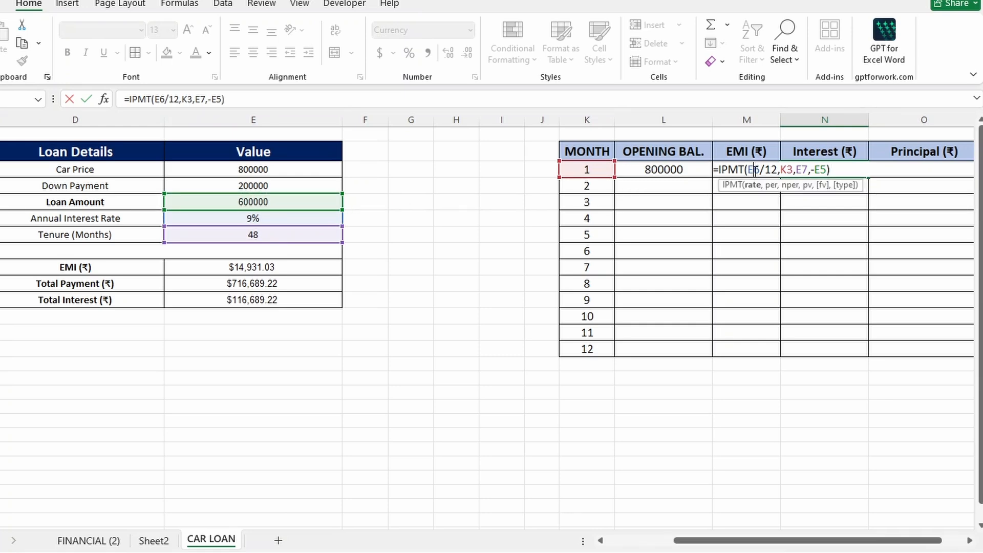
{"action": "key", "text": "F4"}
{"action": "key", "text": "Right"}
{"action": "key", "text": "Right"}
{"action": "key", "text": "Right"}
{"action": "key", "text": "Right"}
{"action": "key", "text": "Right"}
{"action": "key", "text": "Right"}
{"action": "key", "text": "Right"}
{"action": "key", "text": "F4"}
{"action": "key", "text": "Right"}
{"action": "key", "text": "Right"}
{"action": "key", "text": "Right"}
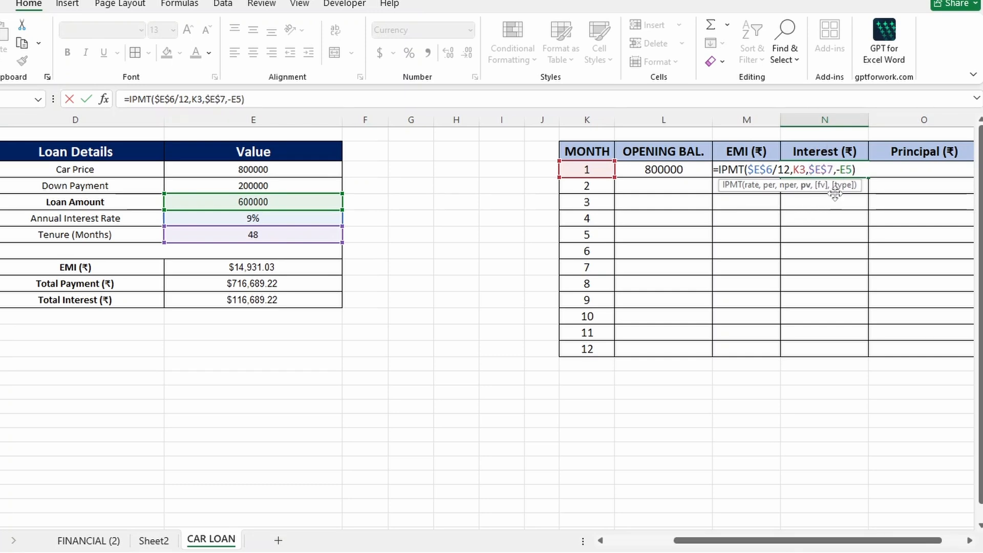
{"action": "key", "text": "F4"}
{"action": "key", "text": "Return"}
{"action": "left_click", "coordinate": [842, 170]}
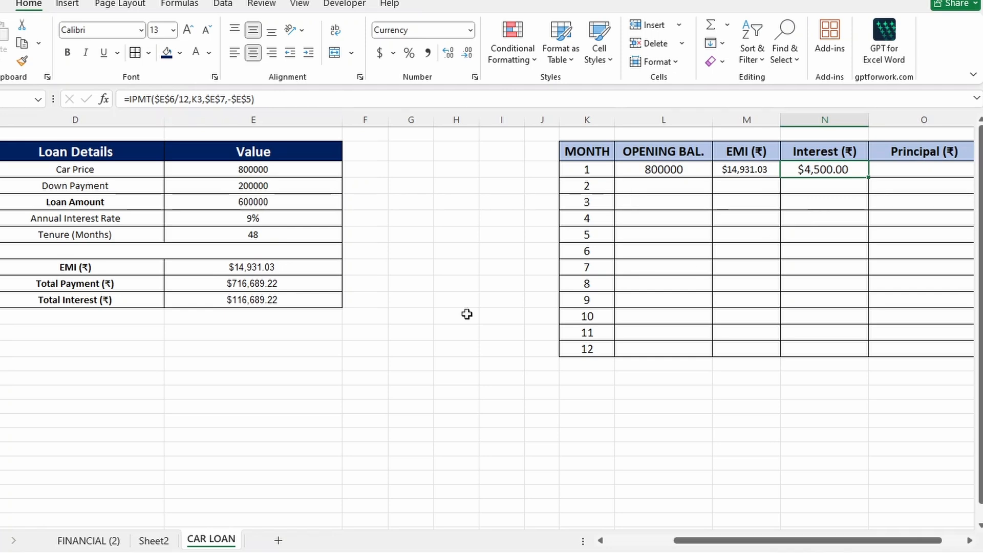
{"action": "left_click", "coordinate": [285, 292]}
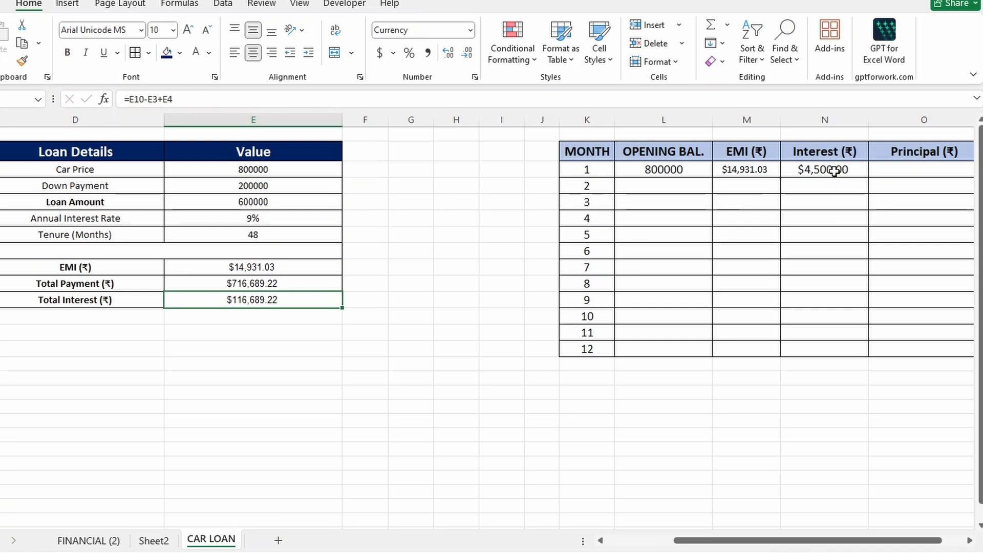
Write month 1's principal formula in O3 from the monthly rate, month number, tenure and loan amount as =PPMT(E6/12,K3,E7,-E5)
{"action": "left_click", "coordinate": [882, 174]}
{"action": "type", "text": "="}
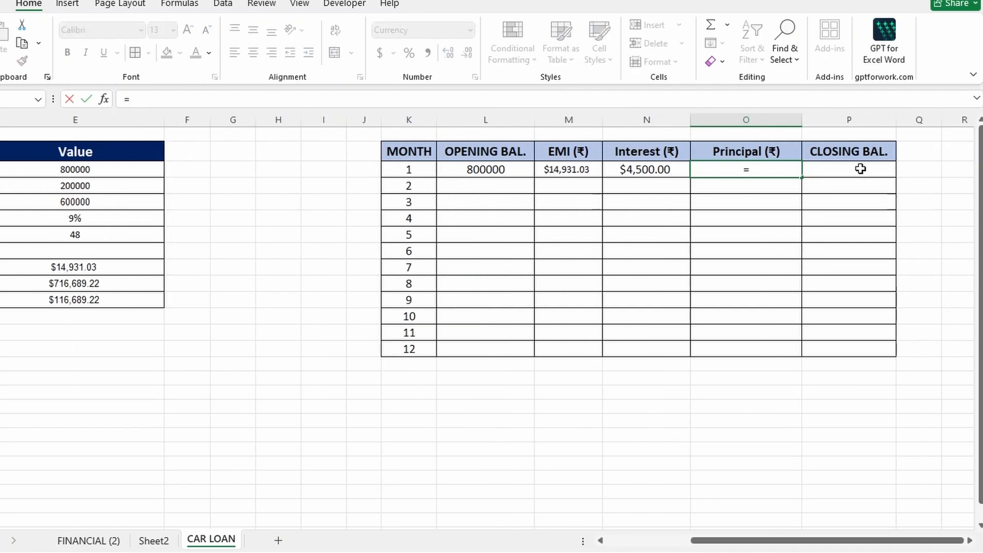
{"action": "type", "text": "PP"}
{"action": "key", "text": "Tab"}
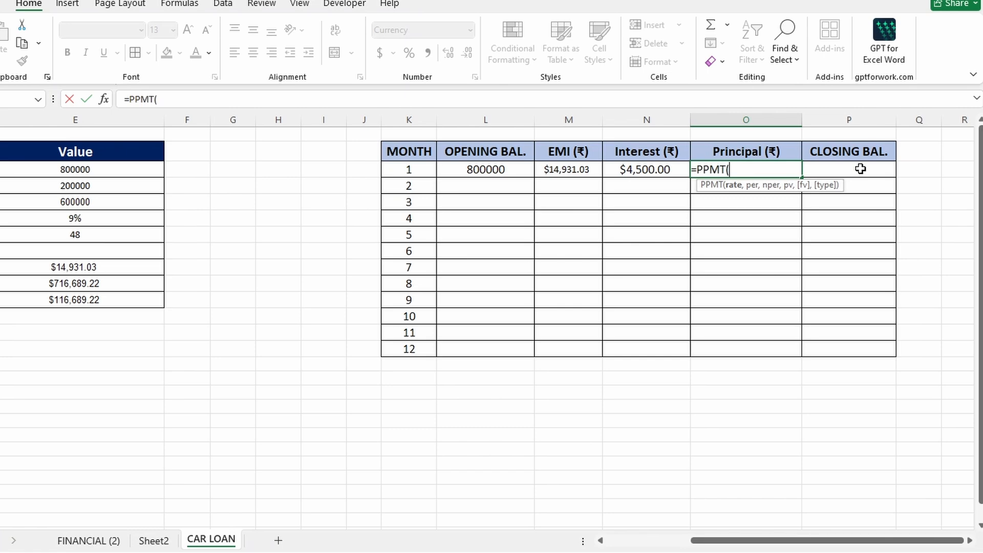
{"action": "left_click", "coordinate": [76, 220]}
{"action": "type", "text": "/12,"}
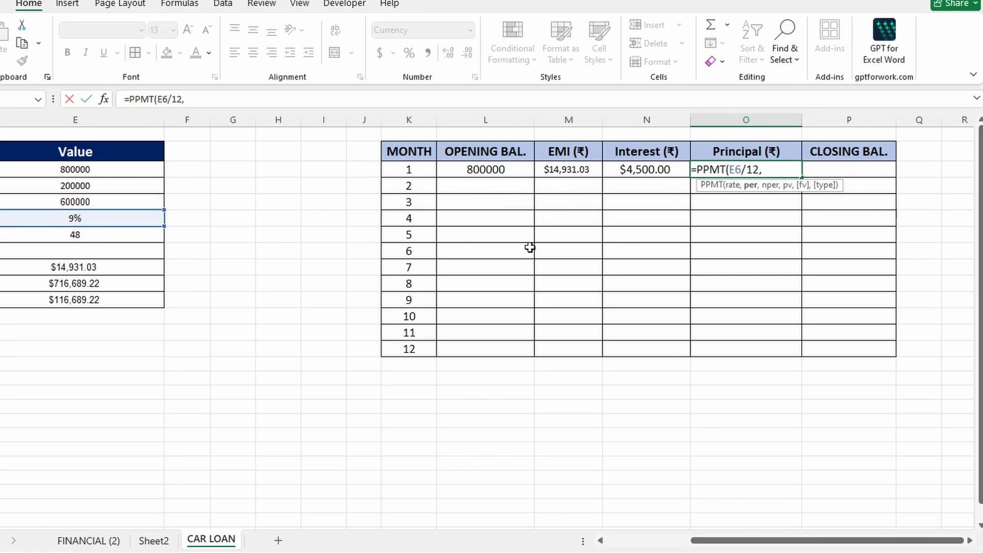
{"action": "left_click", "coordinate": [408, 168]}
{"action": "type", "text": ","}
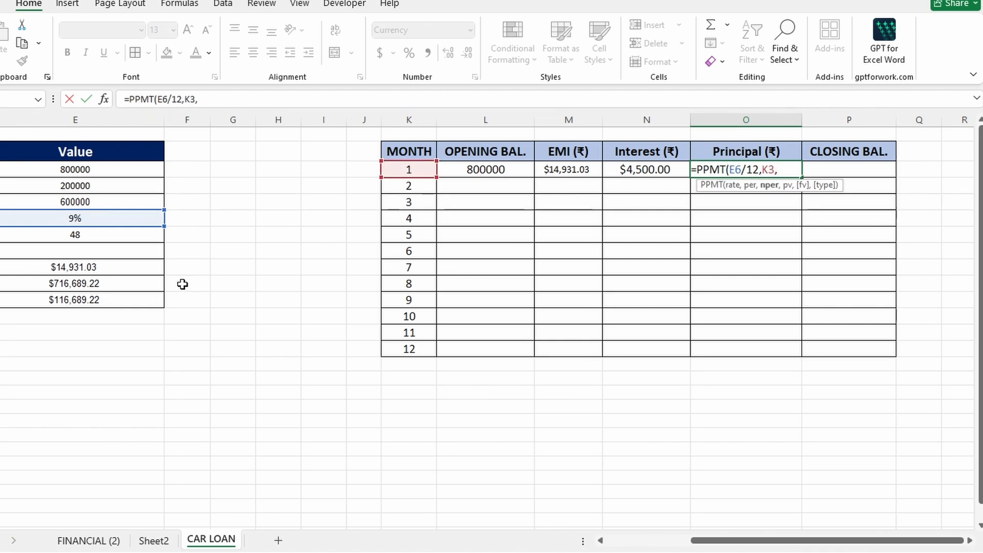
{"action": "left_click", "coordinate": [90, 236]}
{"action": "type", "text": ",-"}
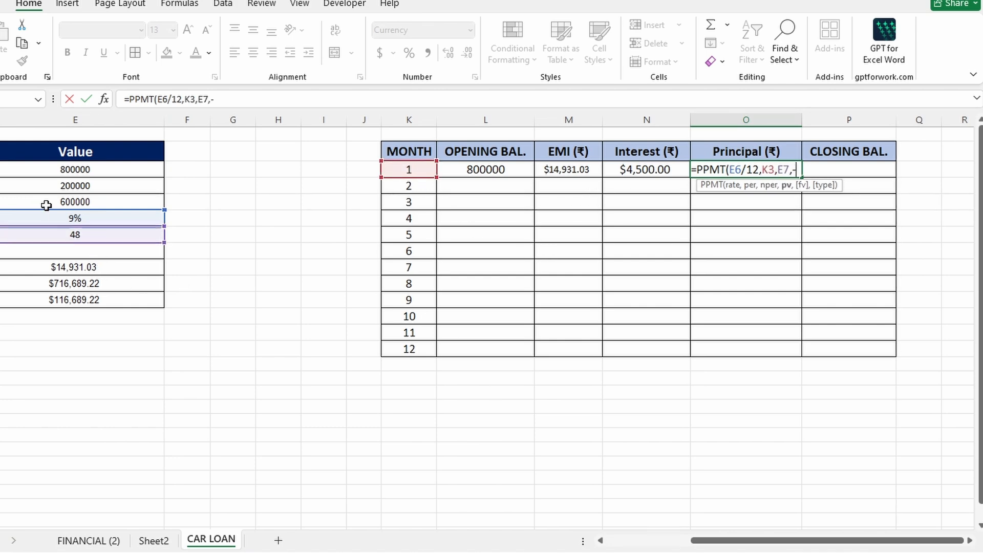
{"action": "left_click", "coordinate": [50, 198]}
{"action": "type", "text": ")"}
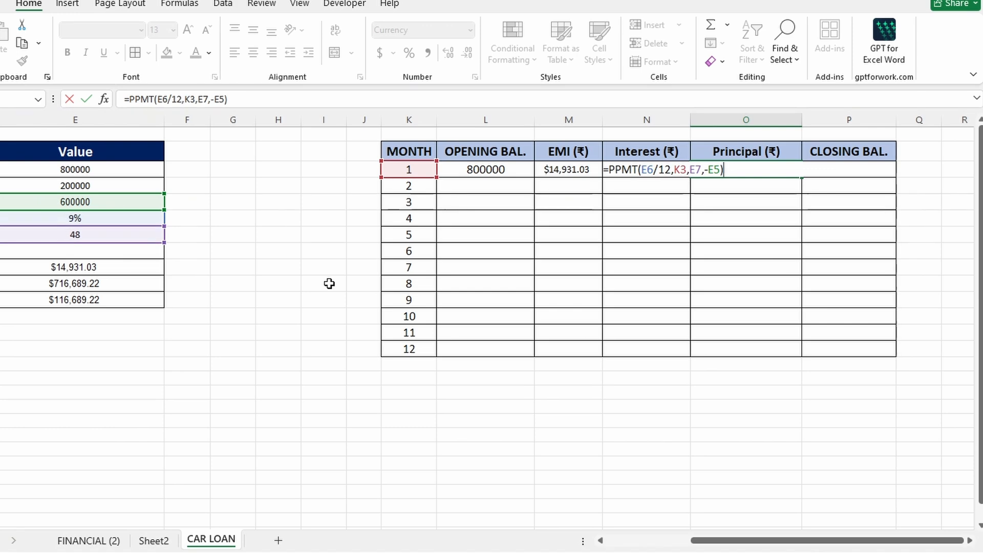
Complete O3 with absolute references as =PPMT($E$6/12,K3,$E$7,-$E$5), and fill month 1's EMI, interest and principal formulas down to month 12
{"action": "left_click", "coordinate": [163, 100]}
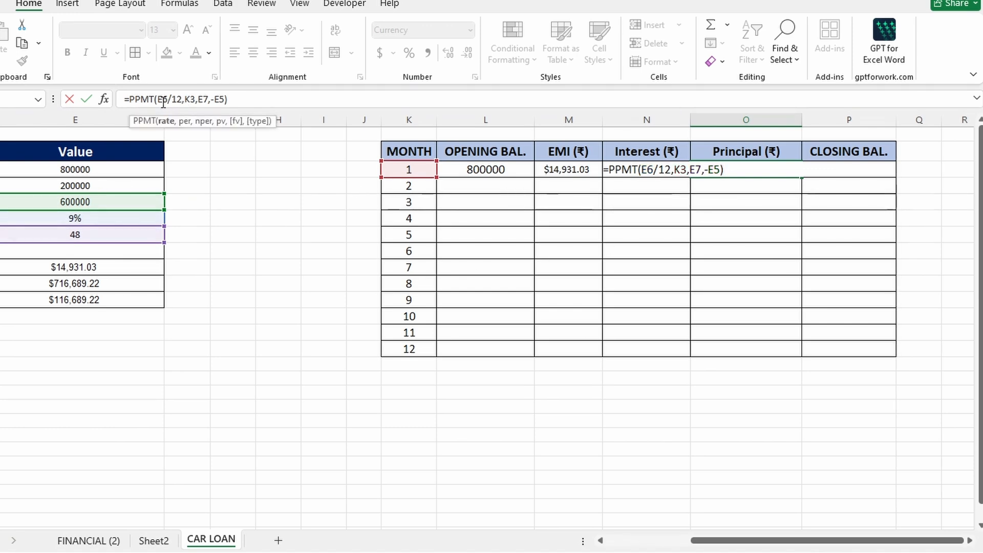
{"action": "key", "text": "F4"}
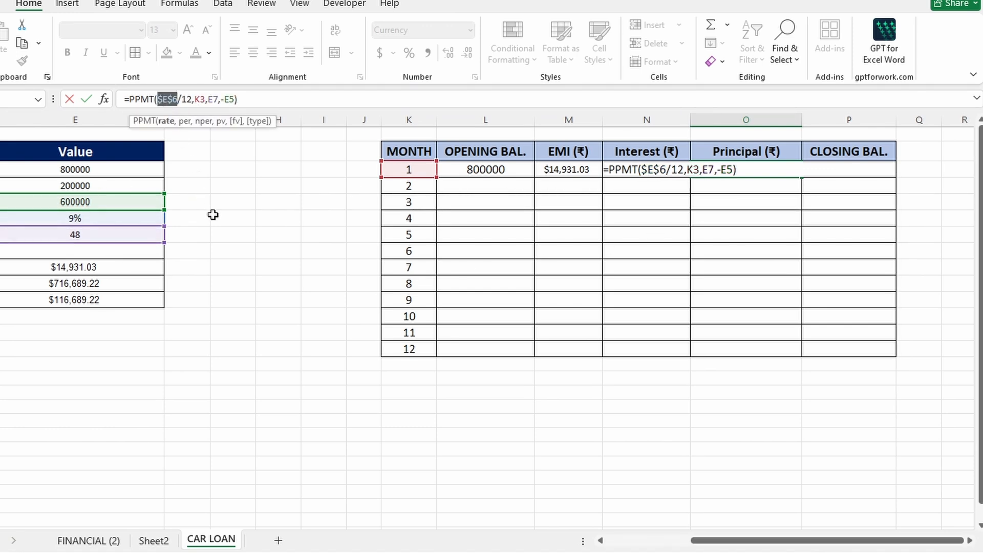
{"action": "left_click", "coordinate": [213, 101]}
{"action": "key", "text": "F4"}
{"action": "key", "text": "Right"}
{"action": "key", "text": "Right"}
{"action": "key", "text": "Right"}
{"action": "key", "text": "F4"}
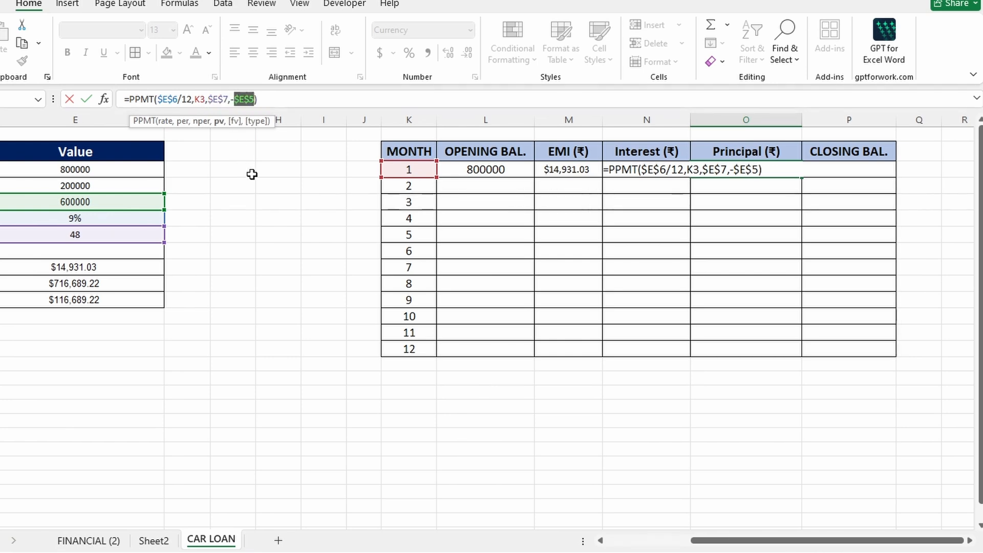
{"action": "key", "text": "Return"}
{"action": "left_click_drag", "start_coordinate": [588, 169], "coordinate": [779, 349]}
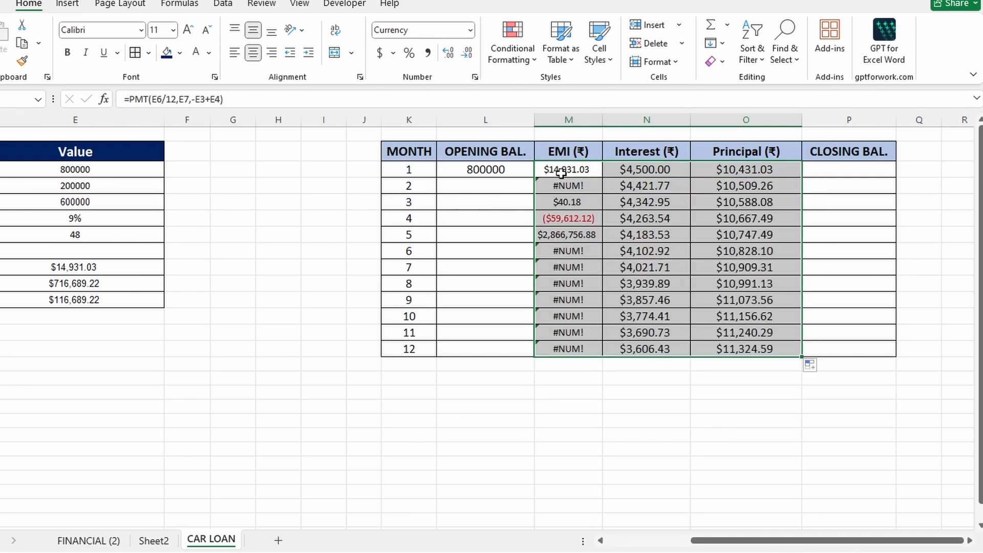
Make all references in M3's EMI formula absolute as =PMT($E$6/12,$E$7,-$E$3+$E$4), and fill it down to month 12
{"action": "left_click", "coordinate": [558, 168]}
{"action": "left_click", "coordinate": [160, 98]}
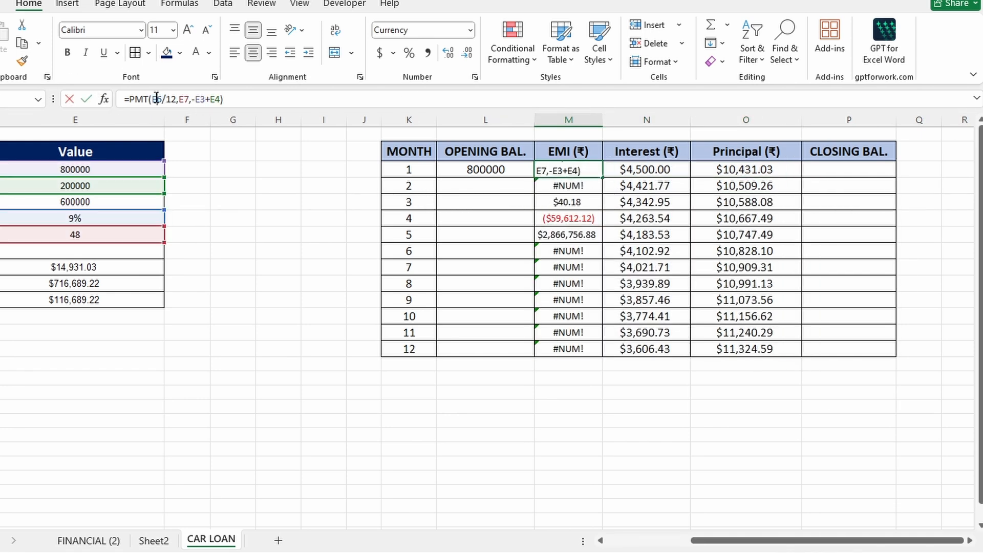
{"action": "key", "text": "F4"}
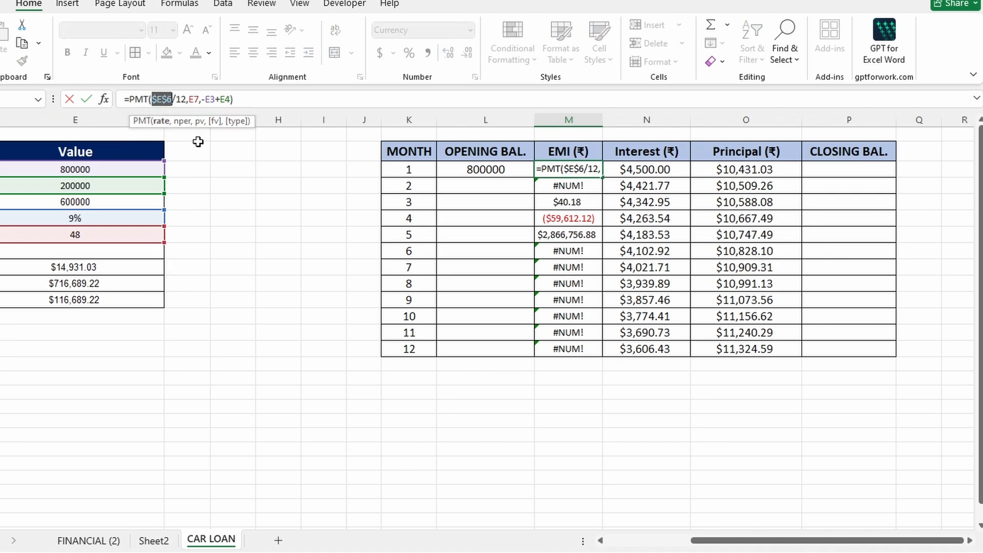
{"action": "left_click", "coordinate": [195, 98]}
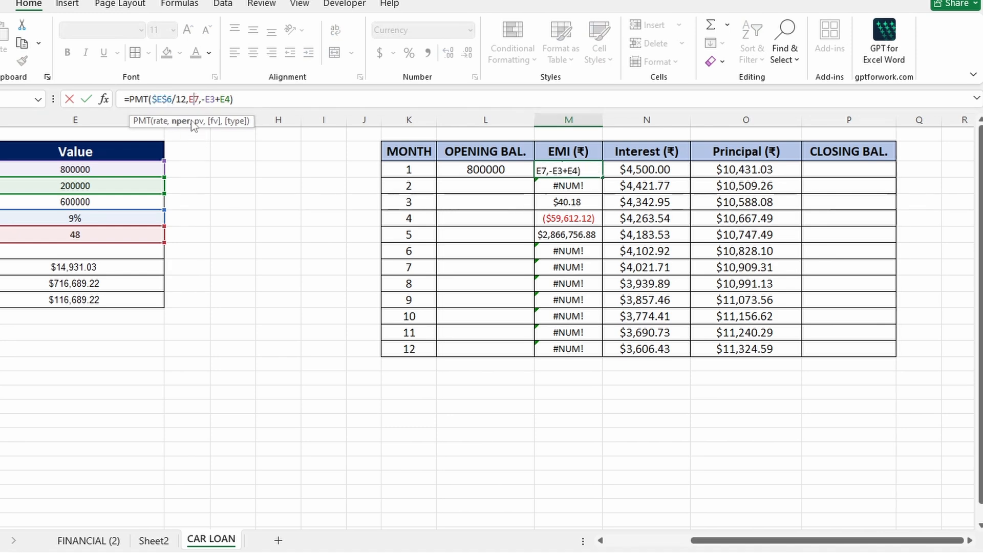
{"action": "key", "text": "F4"}
{"action": "left_click", "coordinate": [221, 98]}
{"action": "key", "text": "F4"}
{"action": "left_click", "coordinate": [252, 99]}
{"action": "key", "text": "F4"}
{"action": "key", "text": "Return"}
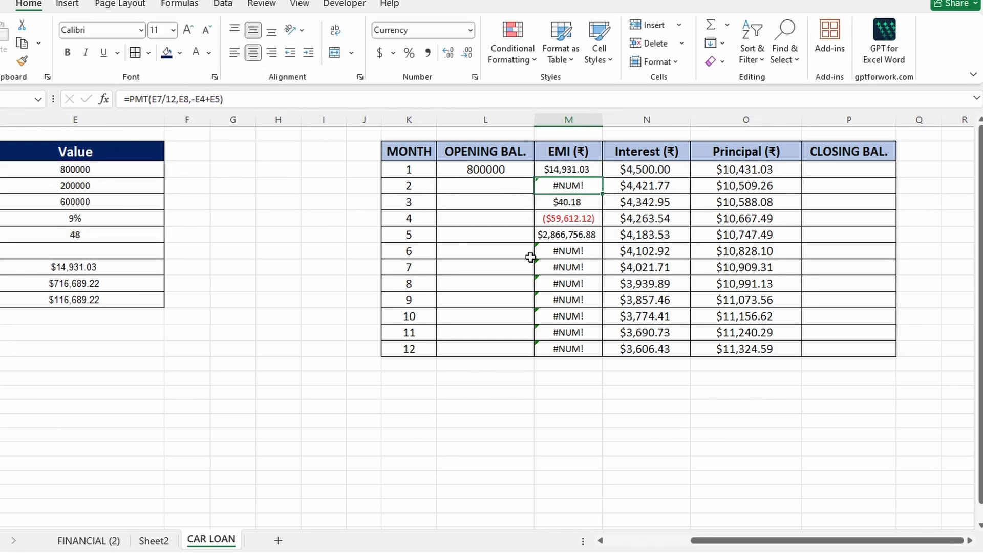
{"action": "left_click", "coordinate": [593, 166]}
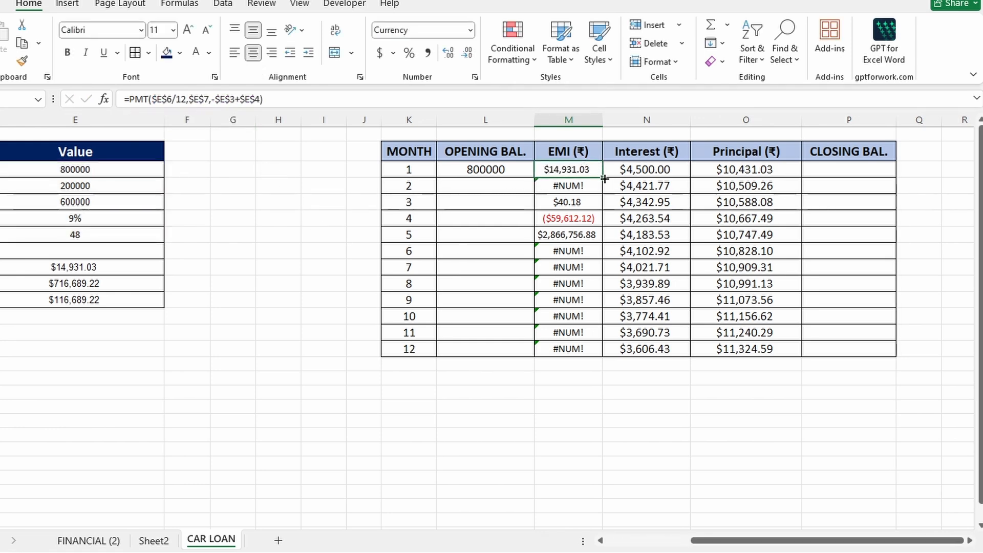
{"action": "double_click", "coordinate": [604, 178]}
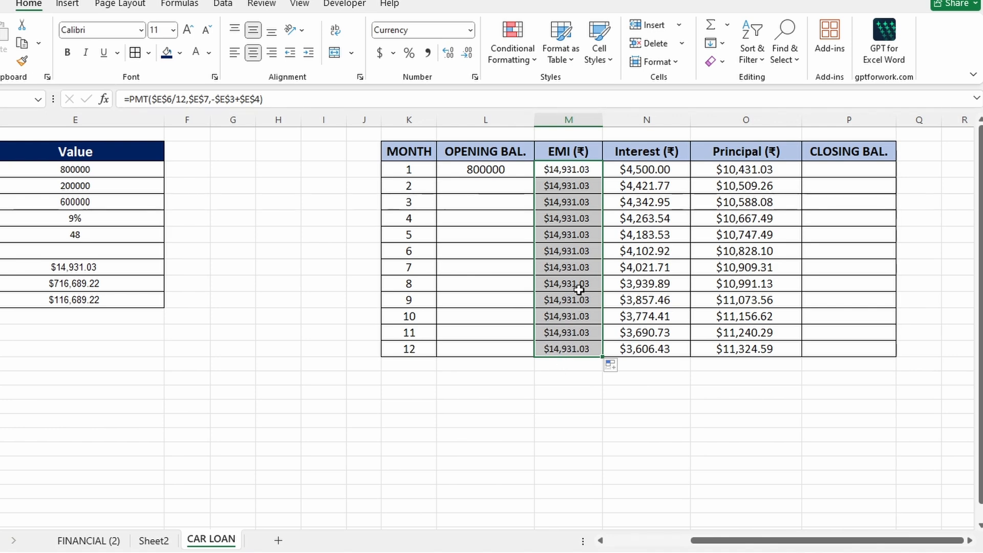
{"action": "left_click", "coordinate": [807, 172]}
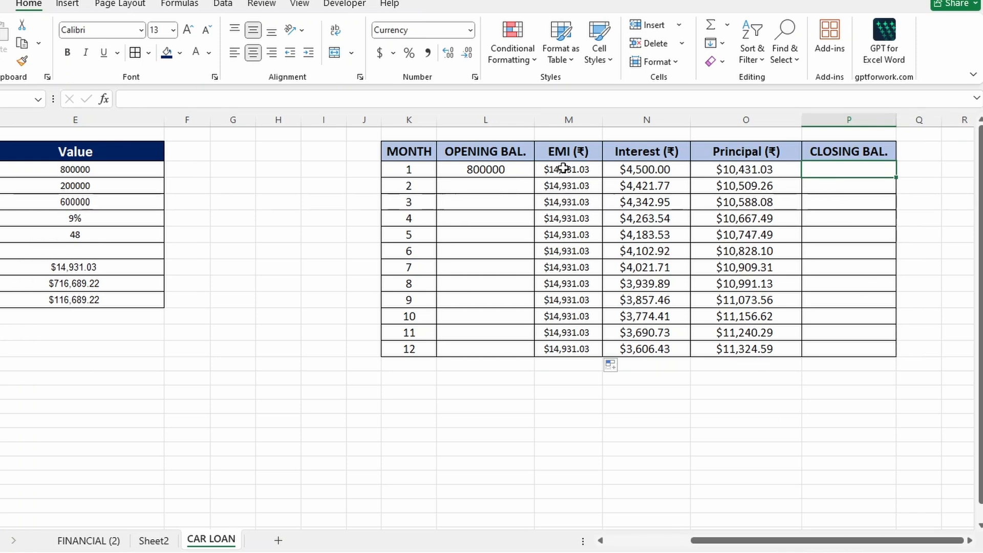
{"action": "left_click", "coordinate": [837, 188]}
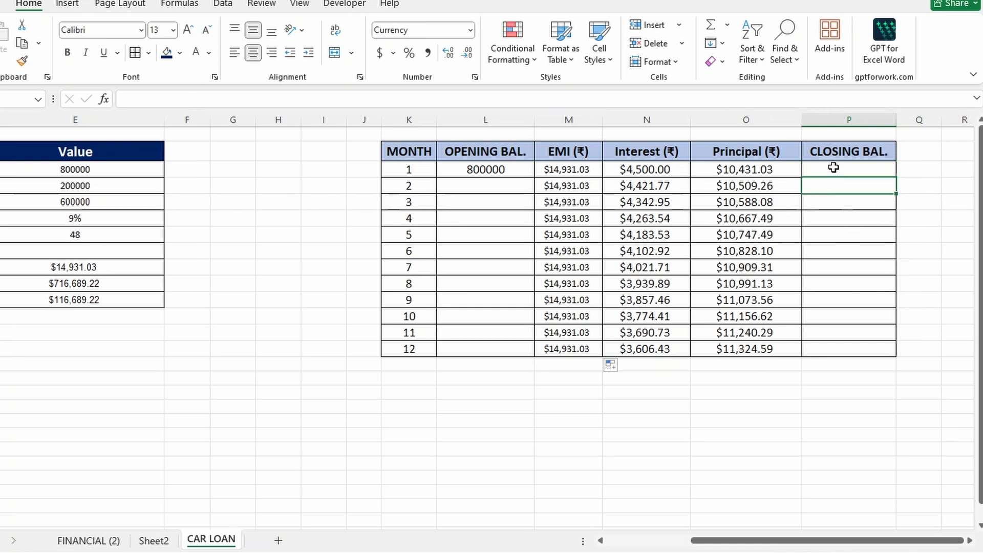
{"action": "left_click", "coordinate": [831, 165]}
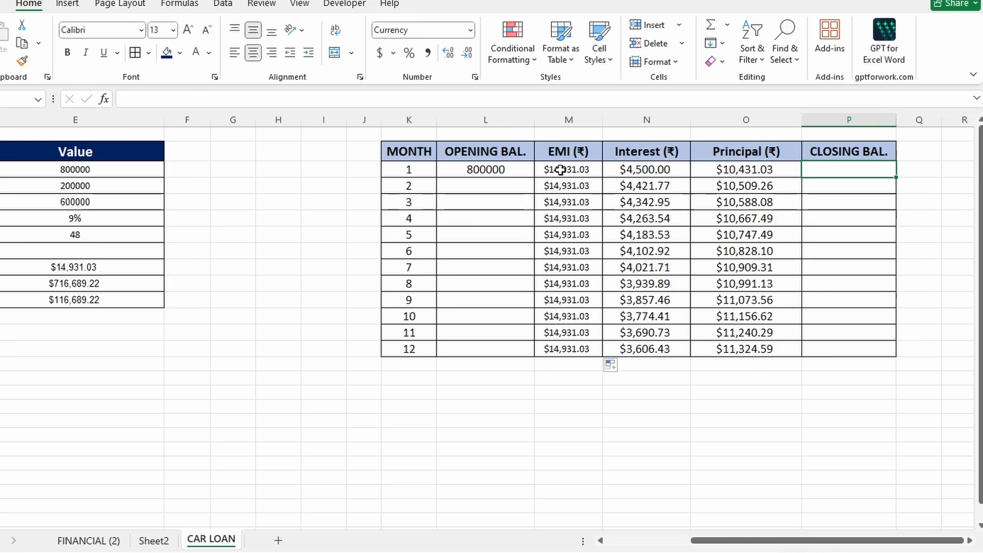
Replace month 1's opening balance in L3 with a link to the loan amount, =E5
{"action": "left_click", "coordinate": [459, 165]}
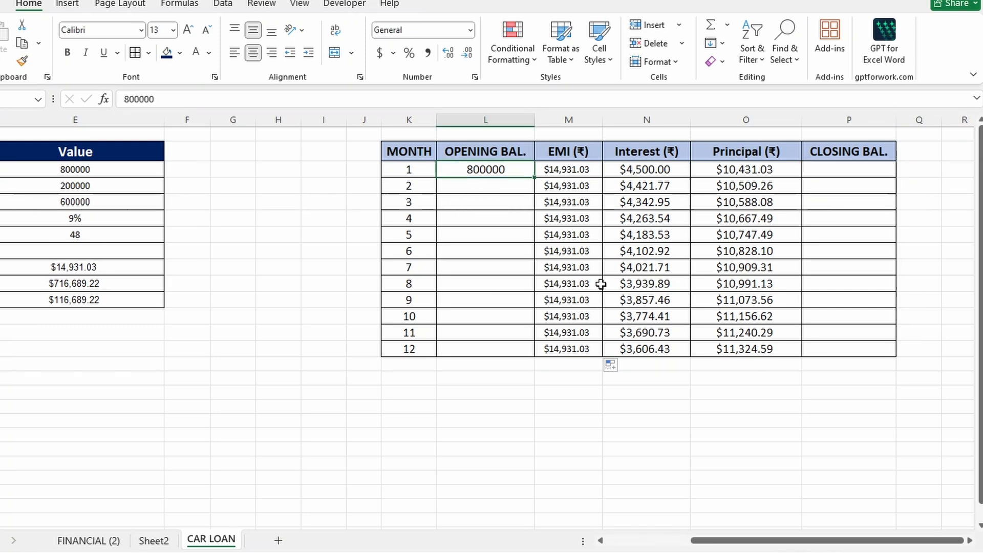
{"action": "type", "text": "="}
{"action": "left_click", "coordinate": [82, 201]}
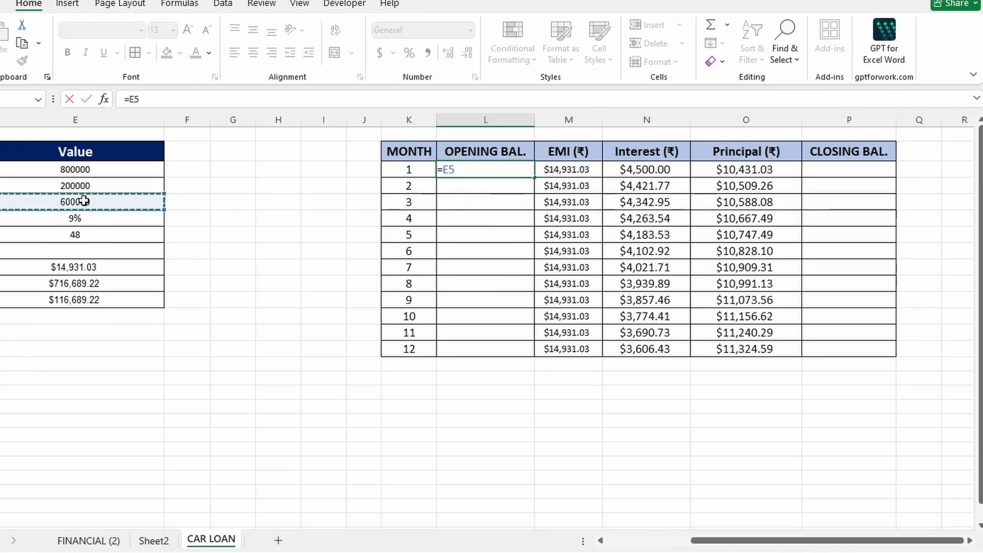
{"action": "key", "text": "Return"}
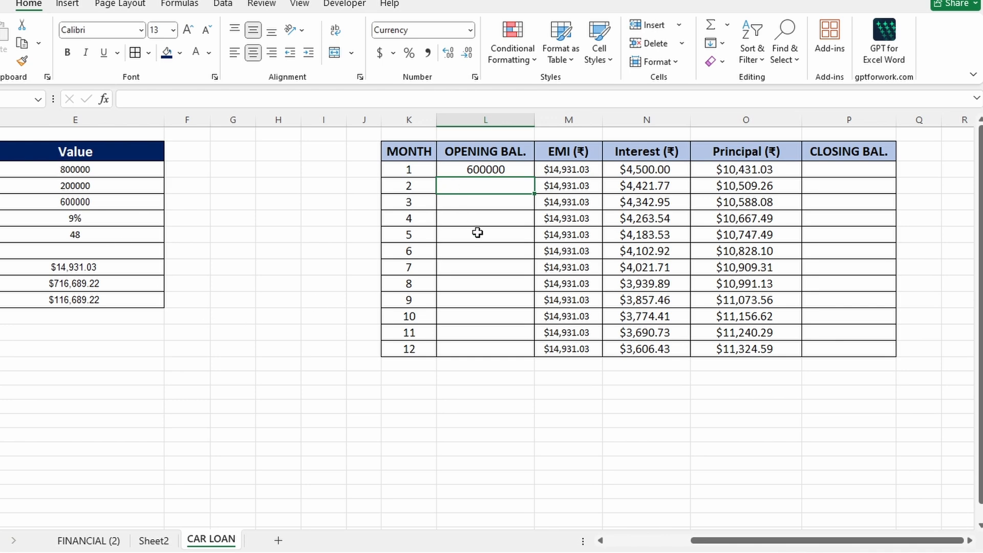
Calculate month 1's closing balance in P3 as the opening balance minus the principal, =L3-O3
{"action": "left_click", "coordinate": [824, 173]}
{"action": "type", "text": "="}
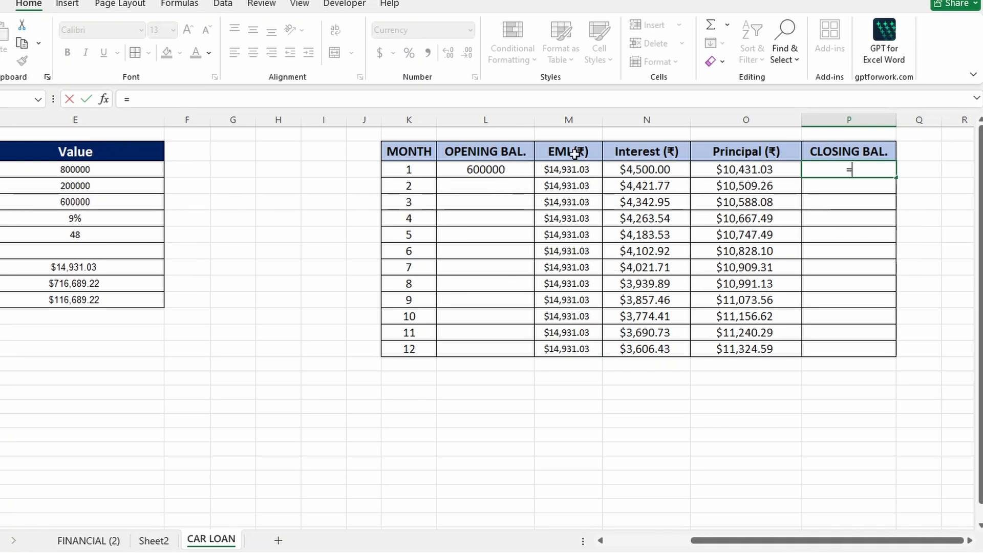
{"action": "left_click", "coordinate": [512, 173]}
{"action": "type", "text": "-"}
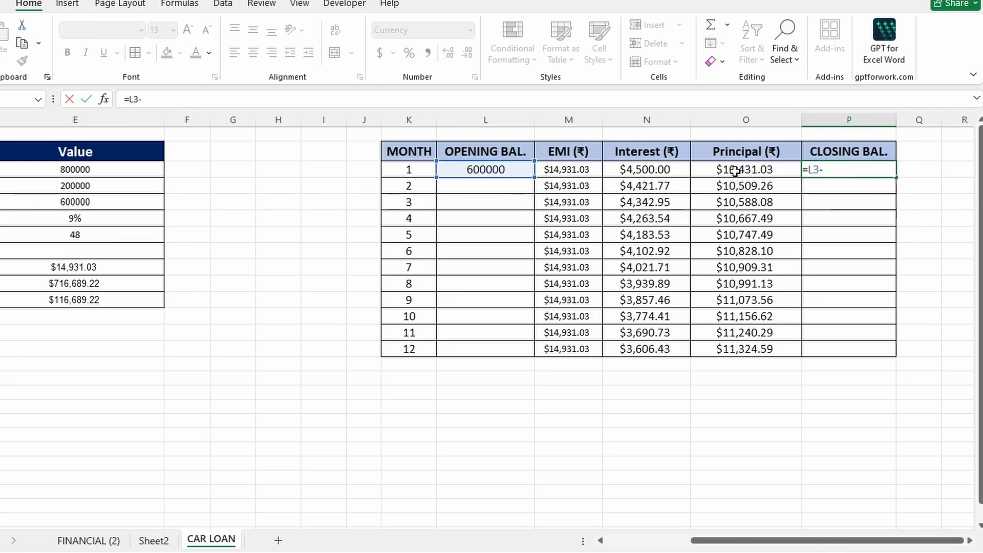
{"action": "left_click", "coordinate": [736, 171]}
{"action": "key", "text": "Return"}
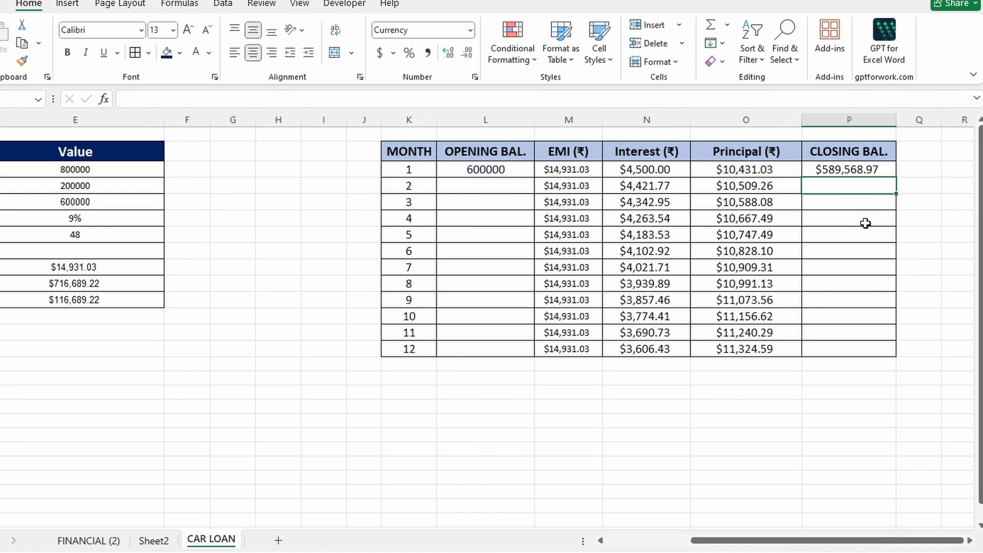
Link month 2's opening balance in L4 to month 1's closing balance with =P3, and fill it down to month 12
{"action": "left_click", "coordinate": [858, 168]}
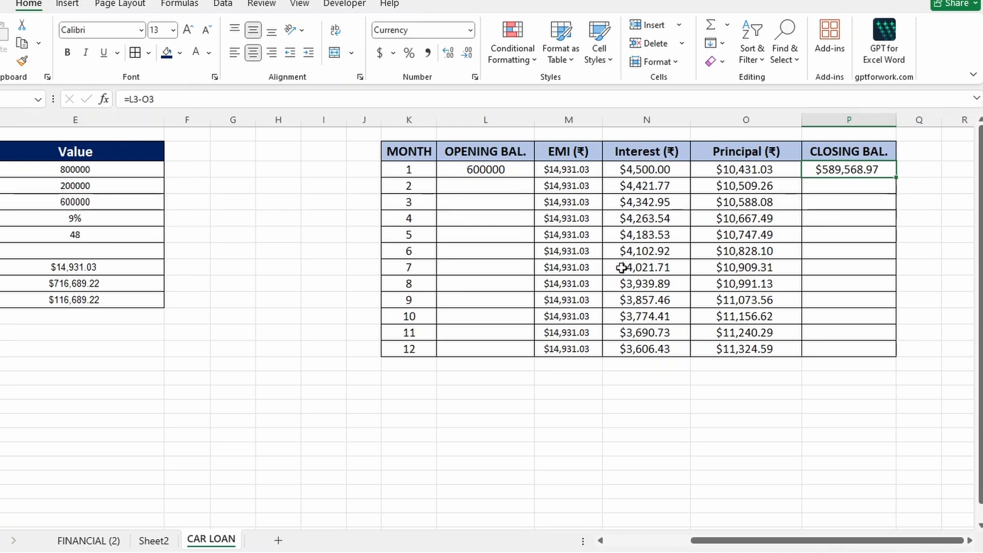
{"action": "left_click", "coordinate": [748, 173]}
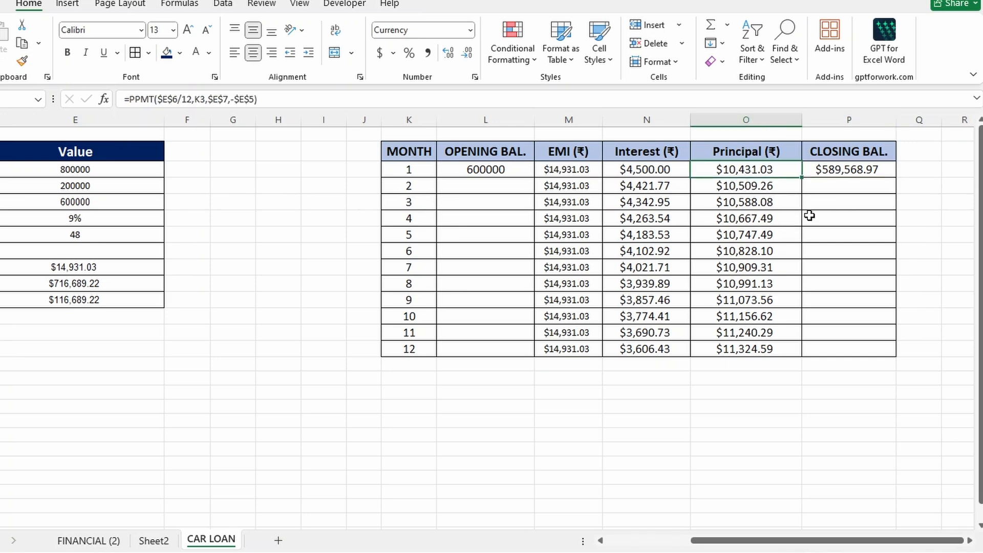
{"action": "left_click", "coordinate": [842, 170]}
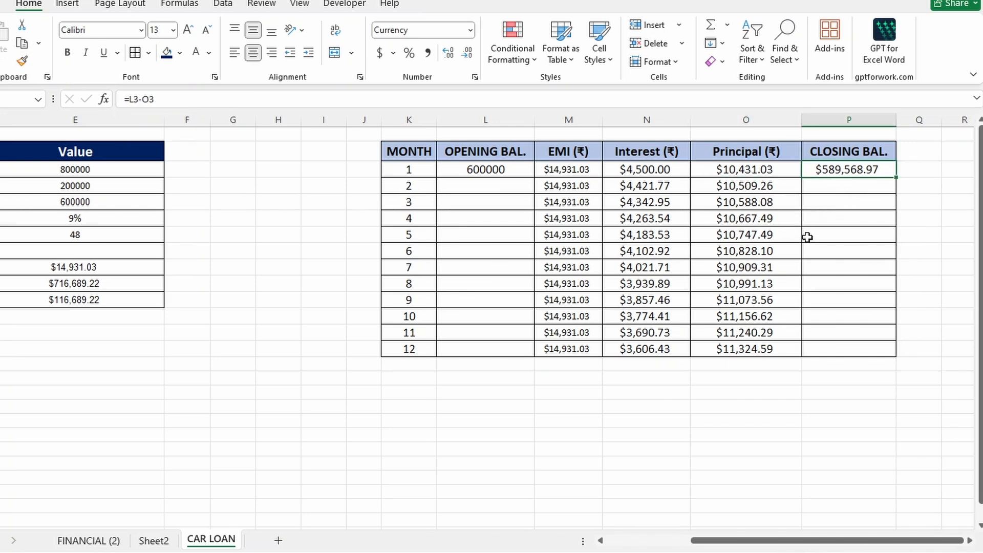
{"action": "left_click", "coordinate": [469, 184]}
{"action": "type", "text": "="}
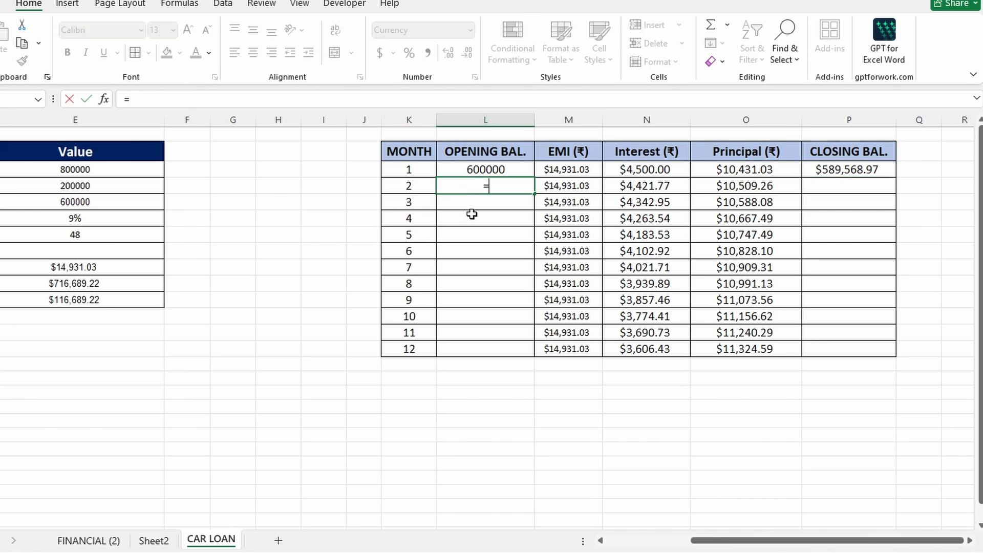
{"action": "left_click", "coordinate": [829, 174]}
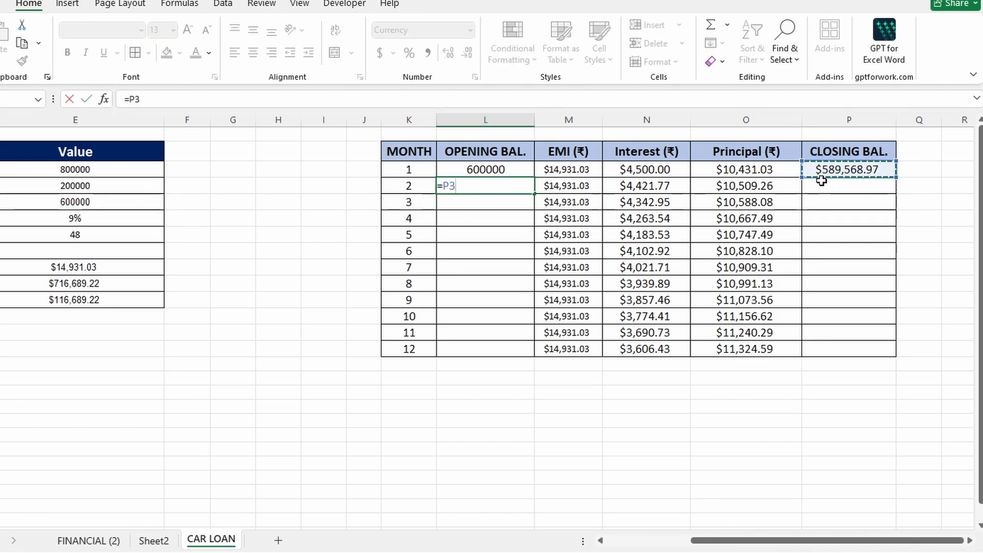
{"action": "key", "text": "Return"}
{"action": "left_click", "coordinate": [518, 185]}
{"action": "left_click_drag", "start_coordinate": [534, 194], "coordinate": [533, 355]}
Calculate month 2's closing balance in P4 as opening balance minus principal, =L4-O4, and fill it down to month 12
{"action": "left_click", "coordinate": [846, 169]}
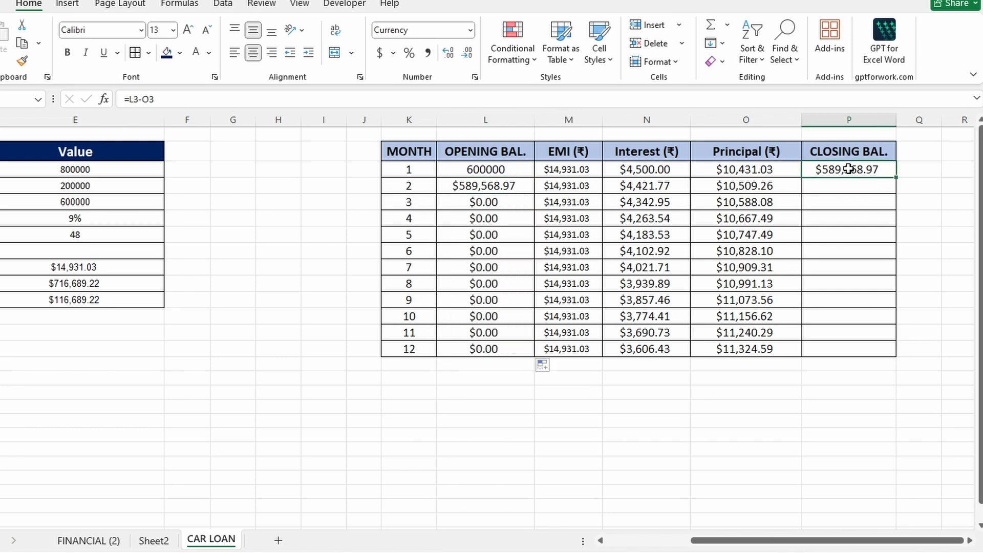
{"action": "left_click", "coordinate": [838, 190]}
{"action": "type", "text": "="}
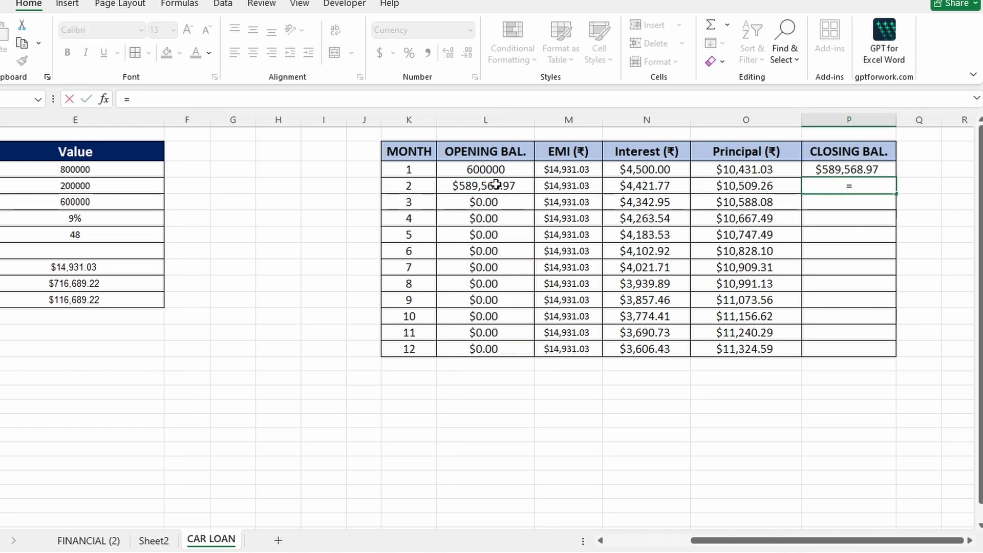
{"action": "left_click", "coordinate": [478, 187]}
{"action": "type", "text": "-"}
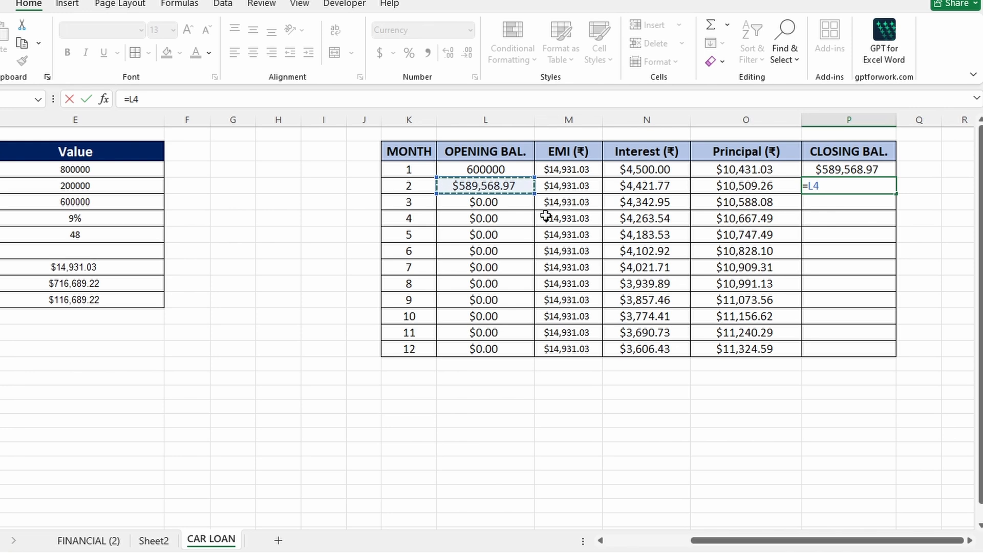
{"action": "left_click", "coordinate": [763, 190]}
{"action": "key", "text": "Return"}
{"action": "left_click", "coordinate": [870, 189]}
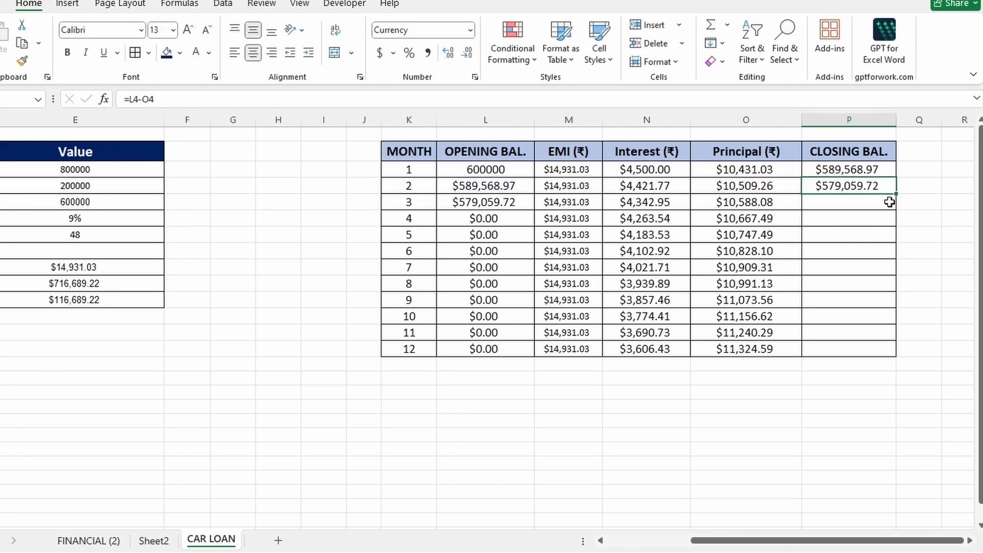
{"action": "double_click", "coordinate": [896, 194]}
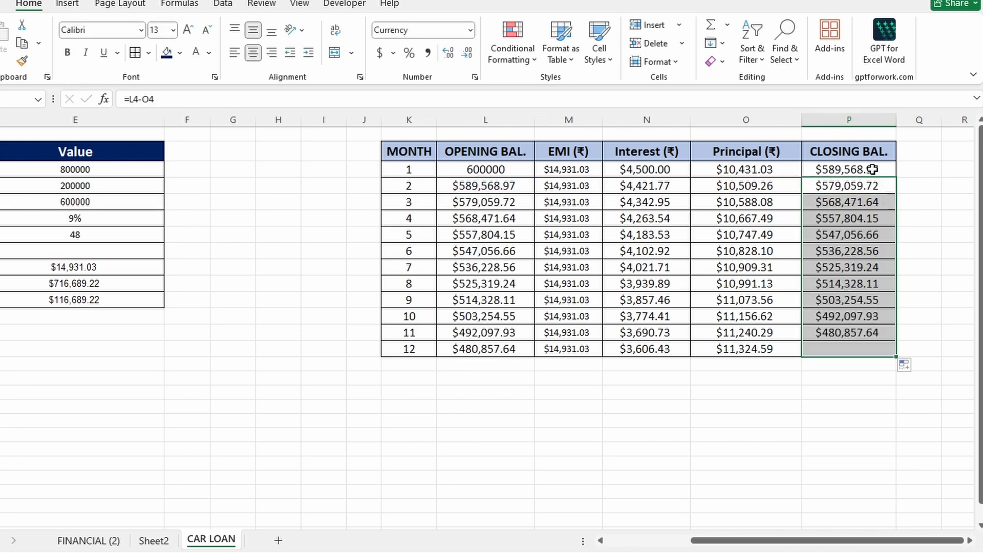
{"action": "left_click", "coordinate": [852, 350]}
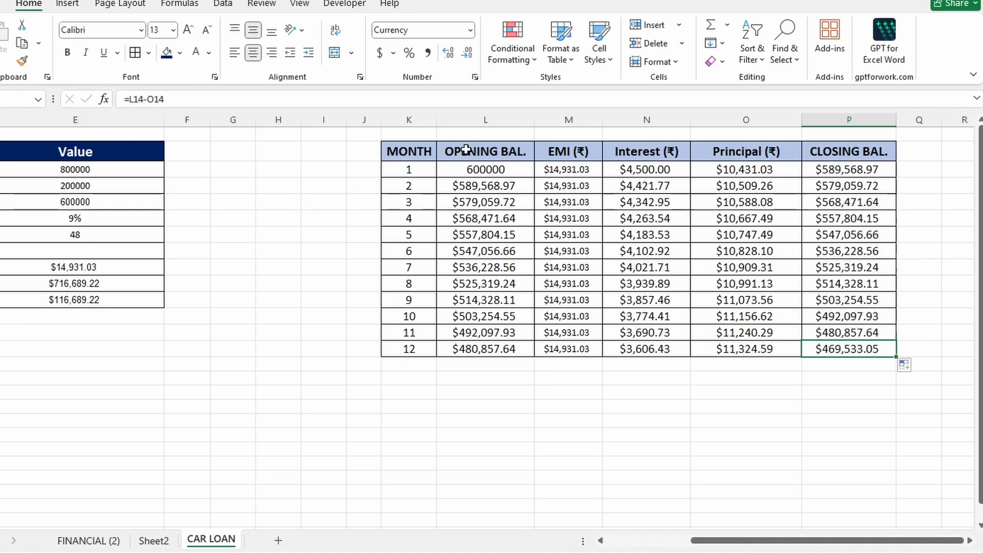
Review month 12's principal and interest, and the car price, down payment, loan amount, EMI and total payment in the loan details
{"action": "left_click", "coordinate": [730, 351]}
{"action": "left_click", "coordinate": [657, 349]}
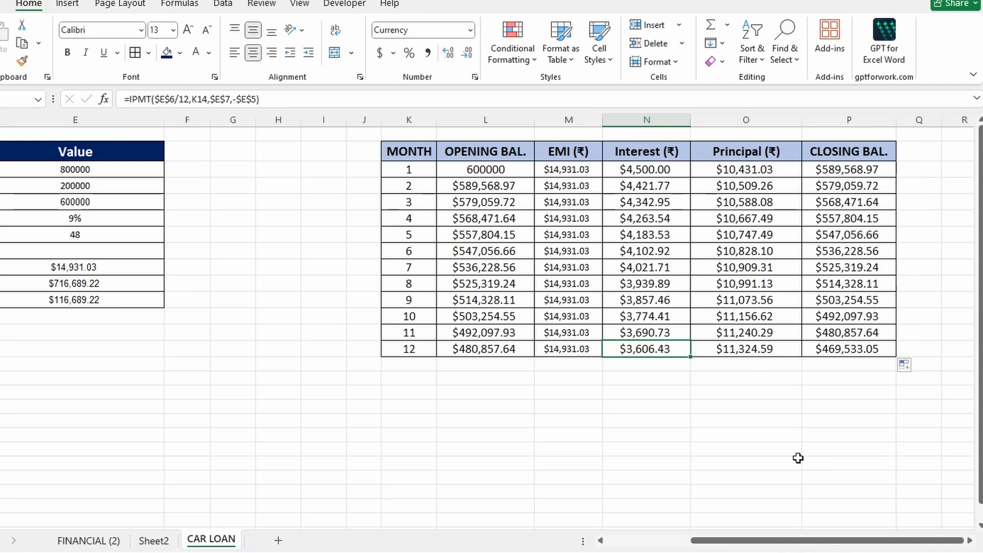
{"action": "left_click_drag", "start_coordinate": [714, 545], "coordinate": [628, 547]}
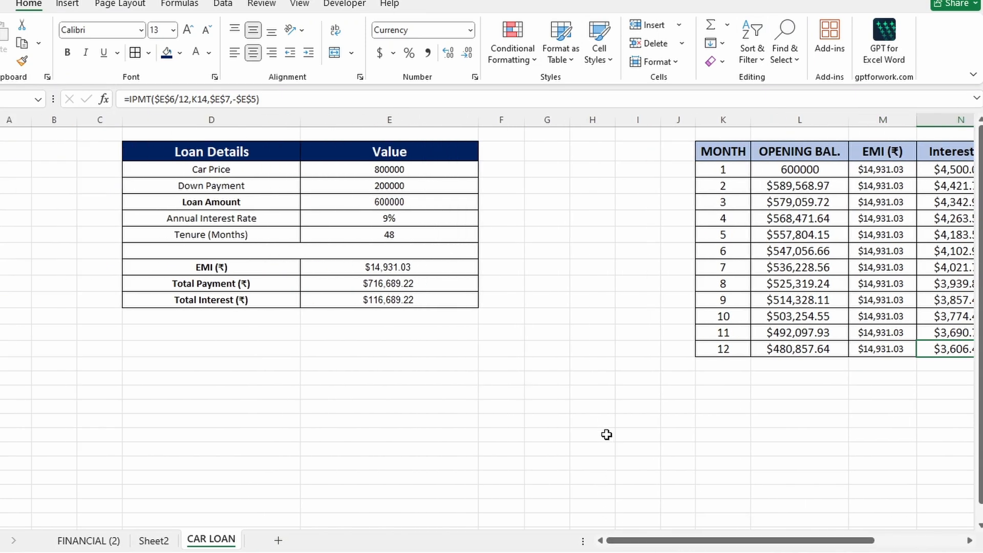
{"action": "left_click", "coordinate": [410, 168]}
{"action": "left_click", "coordinate": [370, 185]}
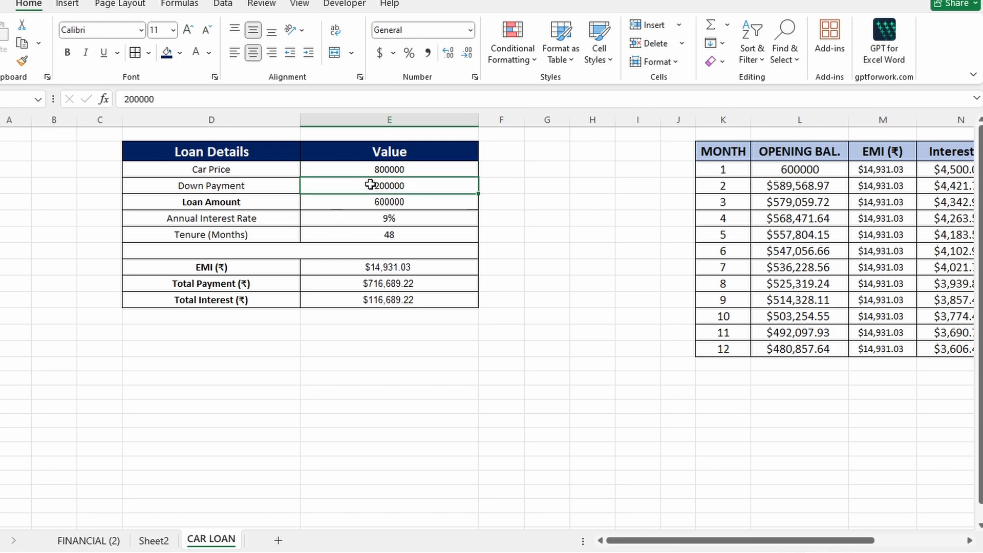
{"action": "left_click", "coordinate": [442, 207]}
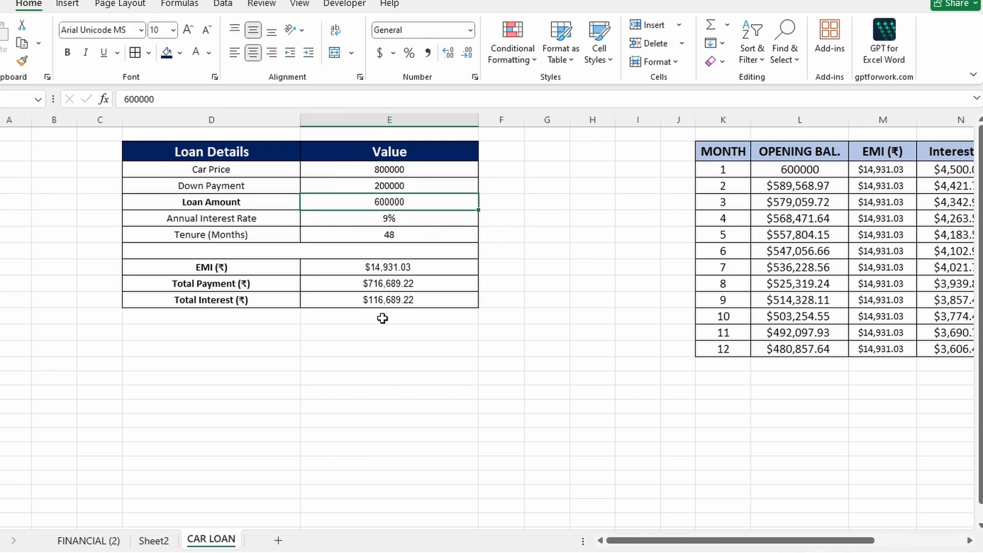
{"action": "left_click", "coordinate": [410, 268]}
{"action": "left_click", "coordinate": [394, 282]}
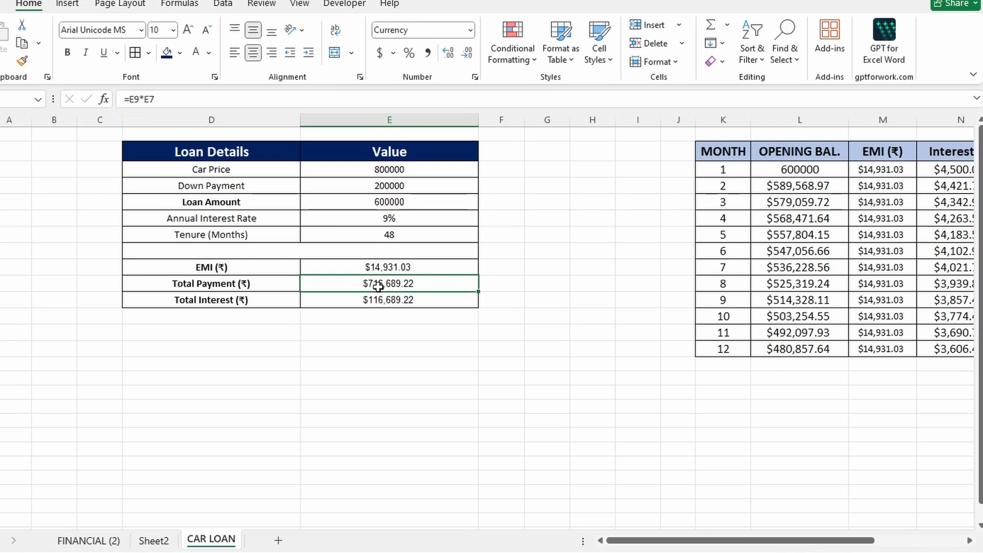
Examine how the monthly interest and principal amounts develop from month 1 to month 12 in the schedule
{"action": "left_click_drag", "start_coordinate": [630, 540], "coordinate": [714, 540]}
{"action": "left_click_drag", "start_coordinate": [615, 172], "coordinate": [633, 350]}
{"action": "left_click_drag", "start_coordinate": [722, 173], "coordinate": [726, 349]}
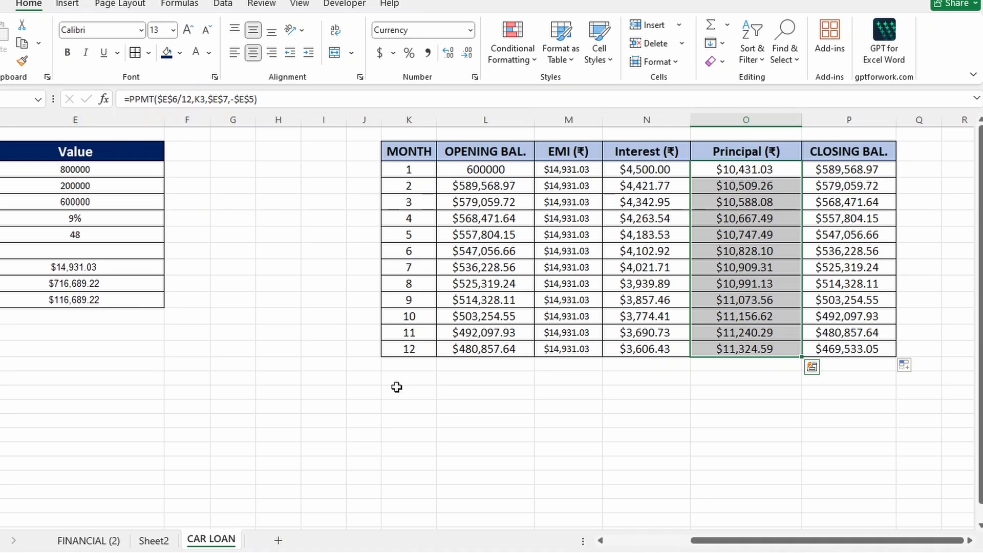
{"action": "left_click", "coordinate": [704, 365]}
{"action": "left_click", "coordinate": [659, 366]}
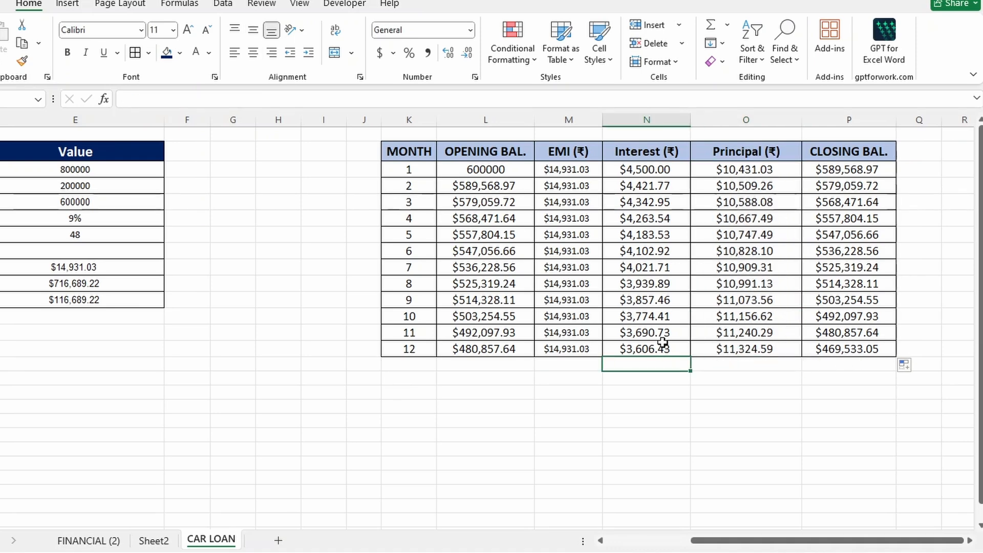
{"action": "left_click", "coordinate": [653, 350]}
{"action": "left_click", "coordinate": [756, 348]}
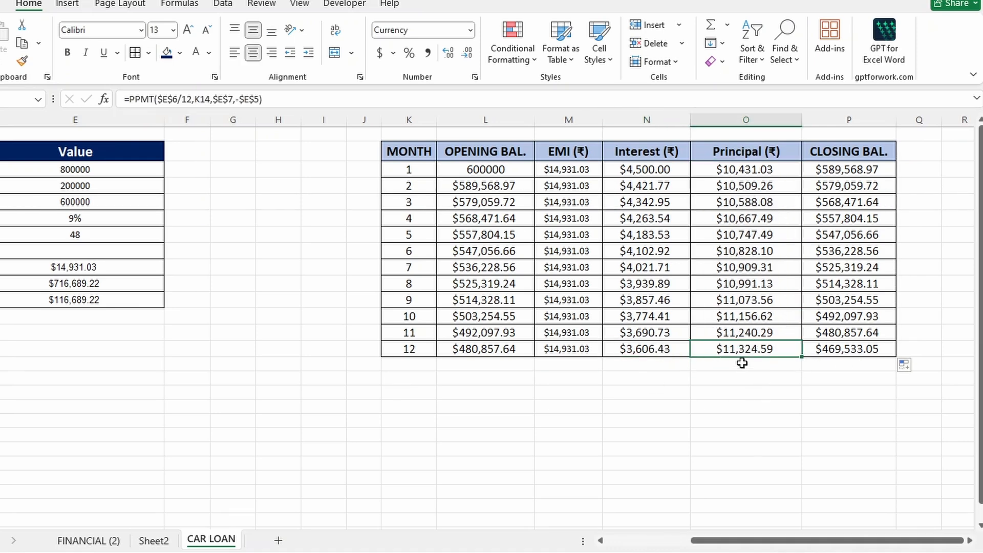
{"action": "left_click", "coordinate": [742, 364]}
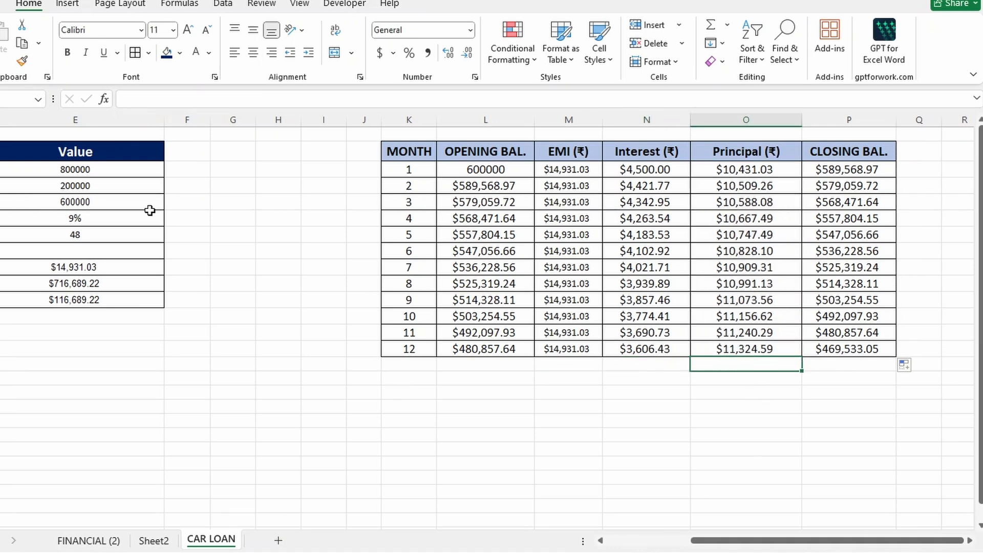
{"action": "left_click", "coordinate": [518, 364]}
{"action": "left_click", "coordinate": [565, 368]}
{"action": "left_click", "coordinate": [626, 360]}
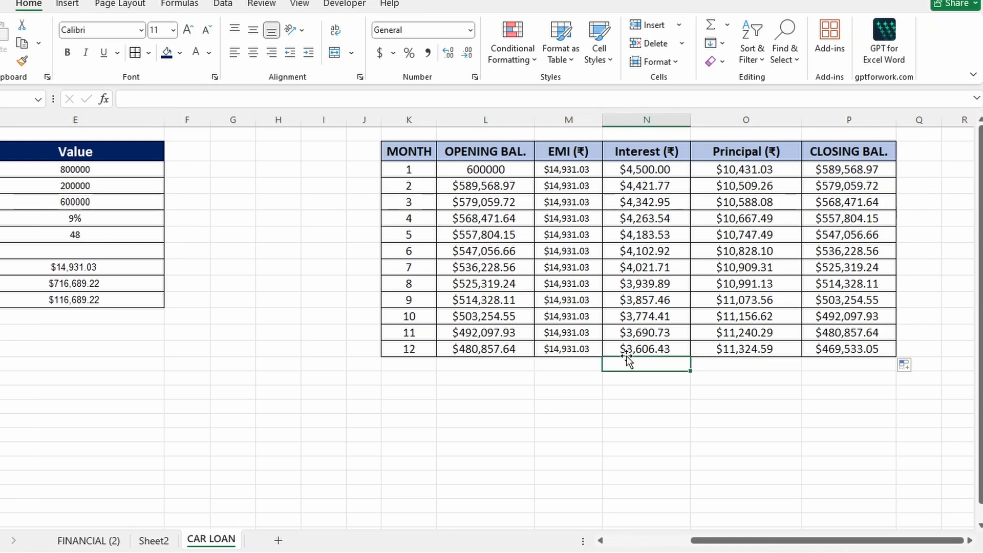
{"action": "left_click", "coordinate": [634, 318]}
{"action": "left_click", "coordinate": [629, 220]}
{"action": "left_click", "coordinate": [632, 251]}
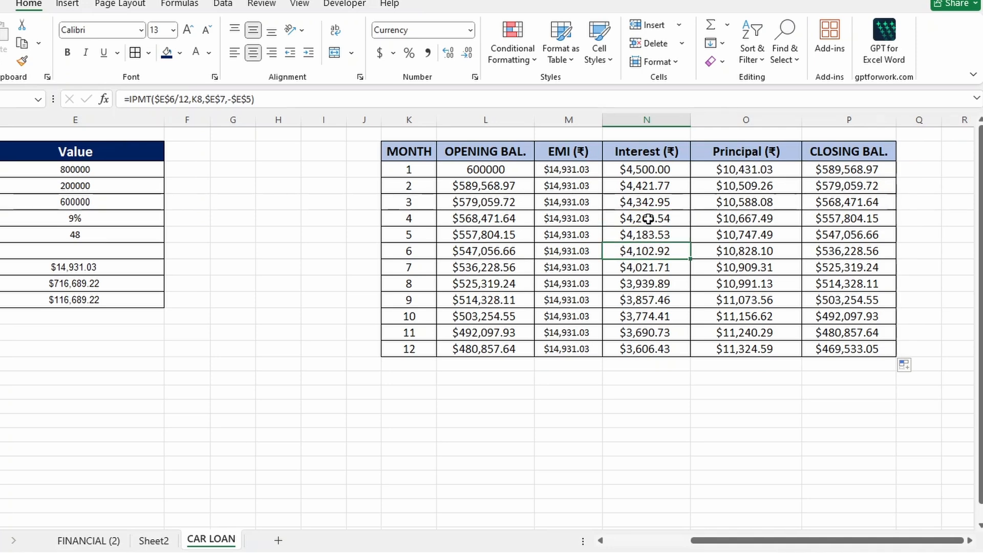
{"action": "left_click", "coordinate": [665, 220]}
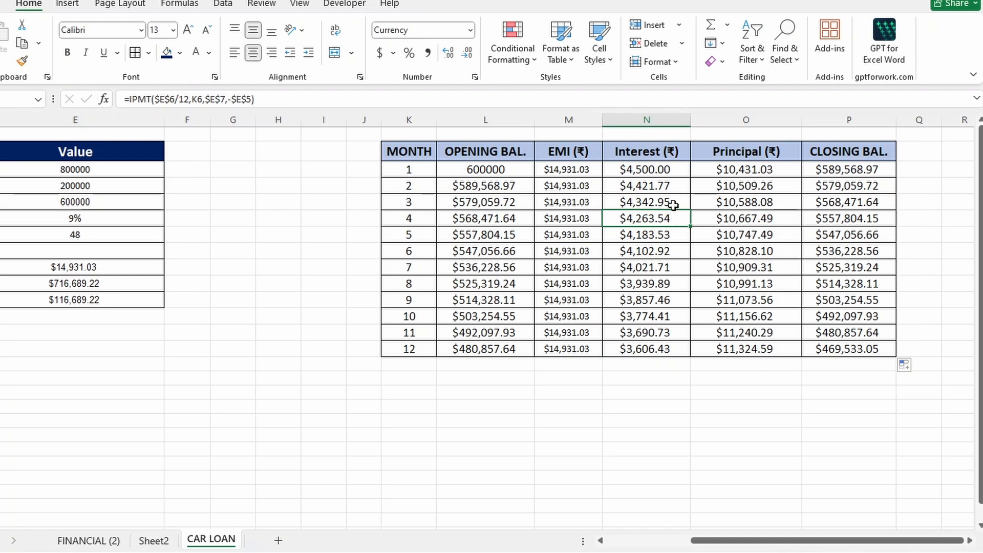